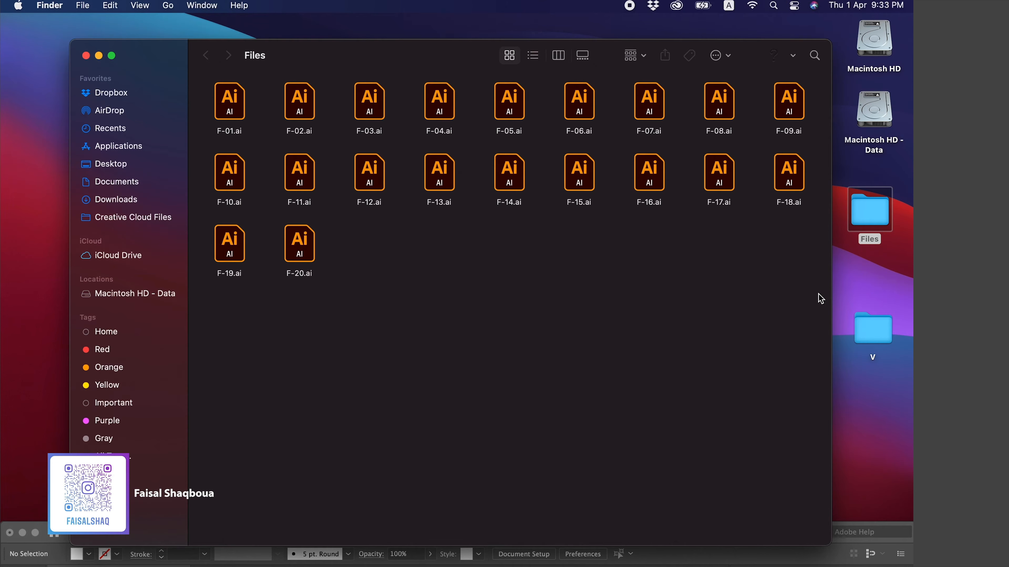
drag(806, 275, 220, 100)
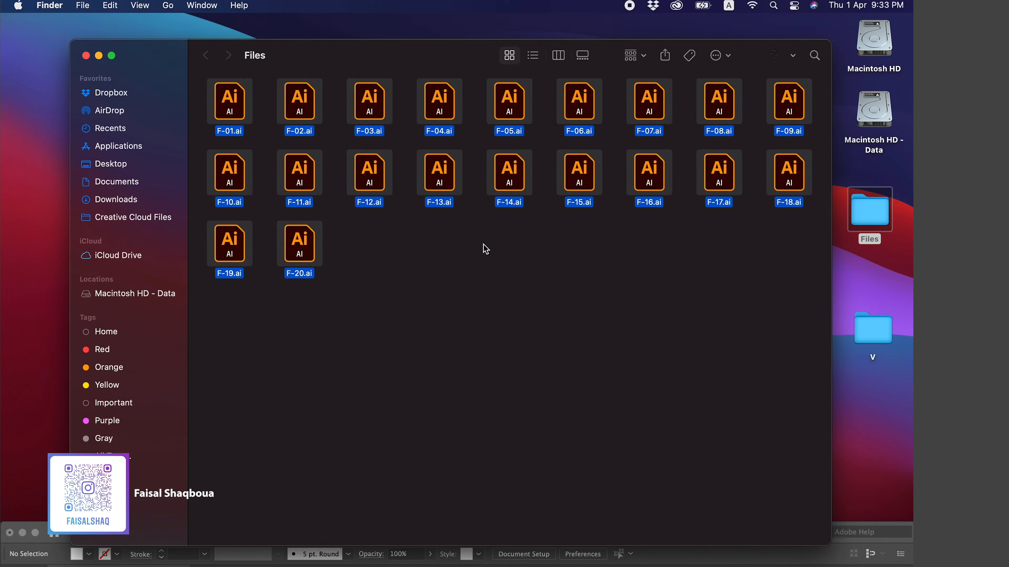
click(592, 243)
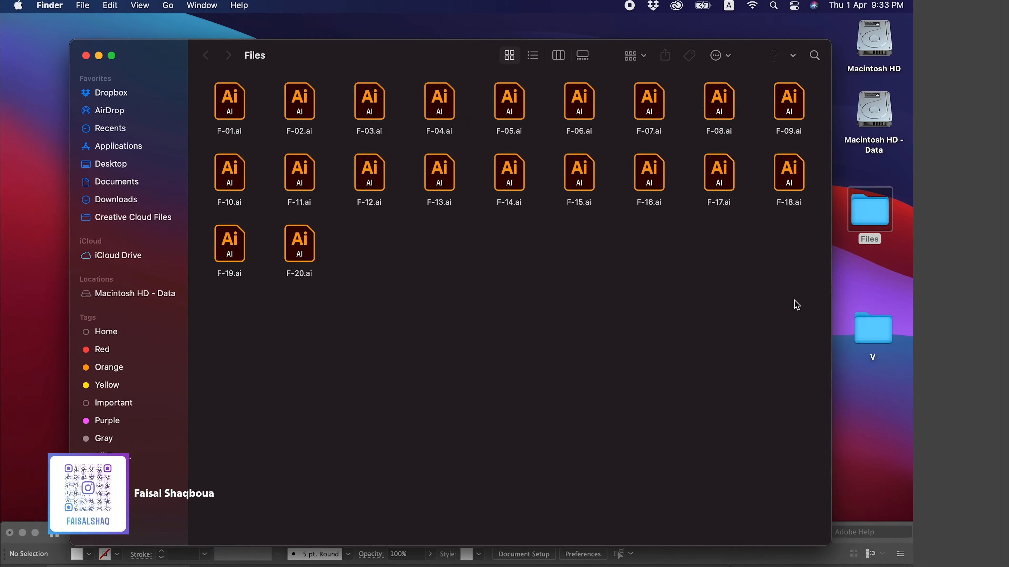
drag(821, 343, 335, 114)
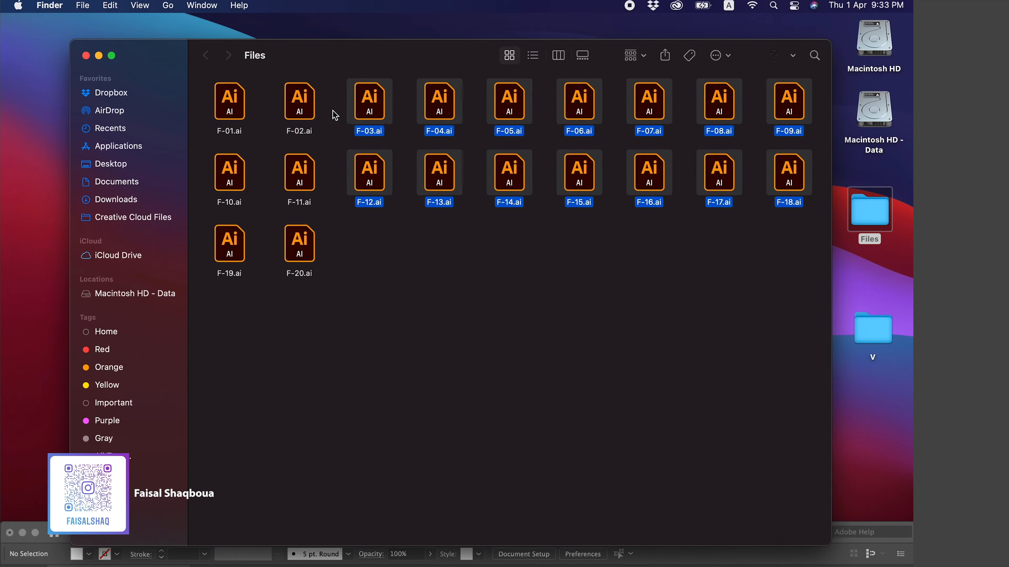
click(658, 313)
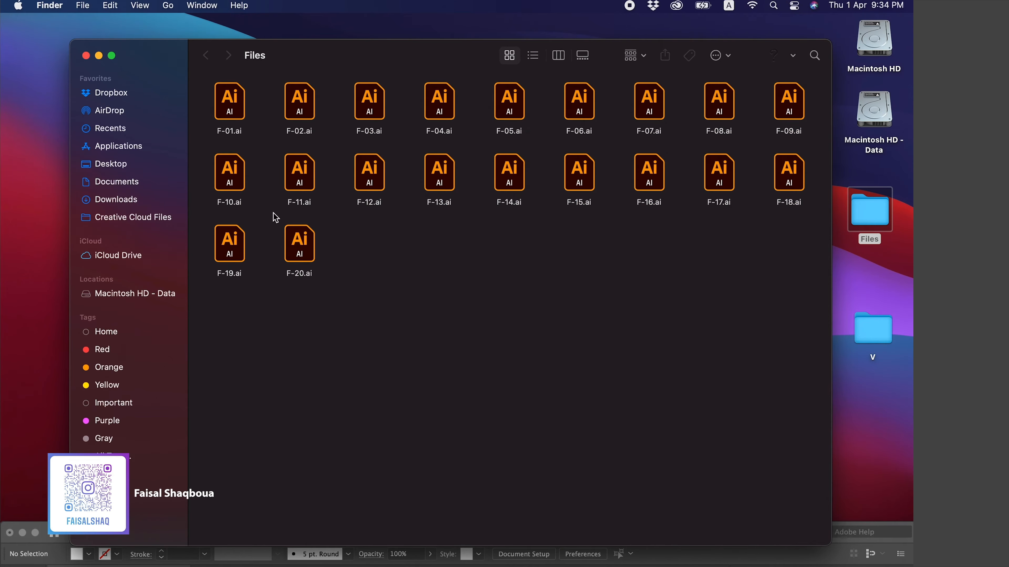
Close the Files folder window and switch to Adobe Illustrator, moving its window up to fill the screen
click(86, 55)
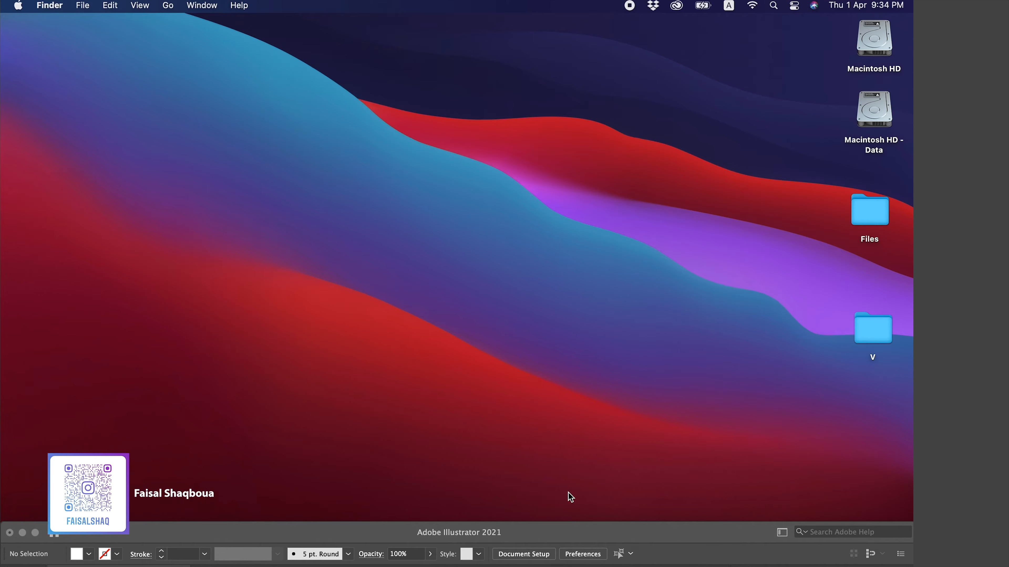
click(539, 533)
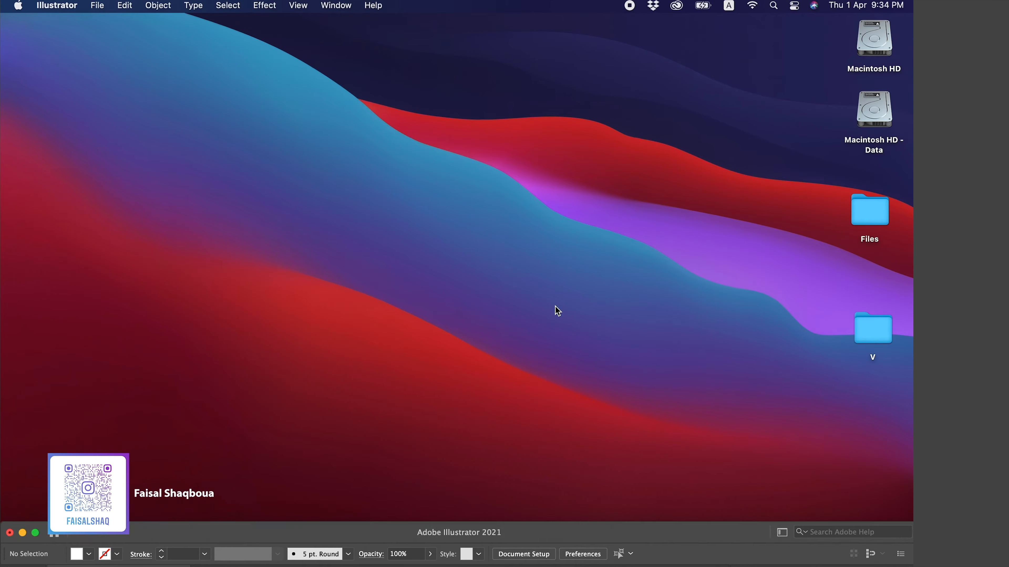
drag(548, 536, 546, 3)
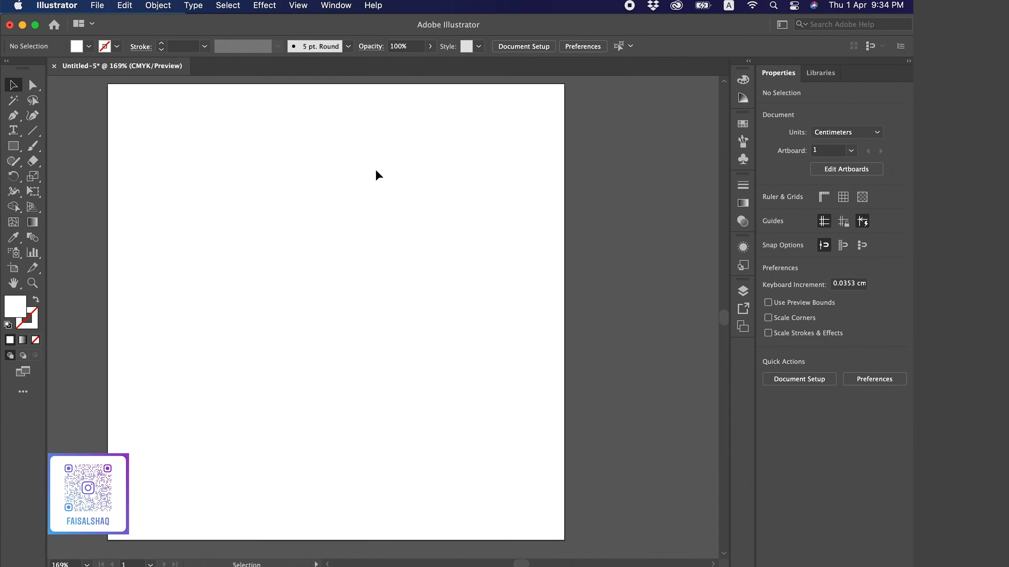
Show the Actions panel and create a new action set named with the author's first name
click(348, 8)
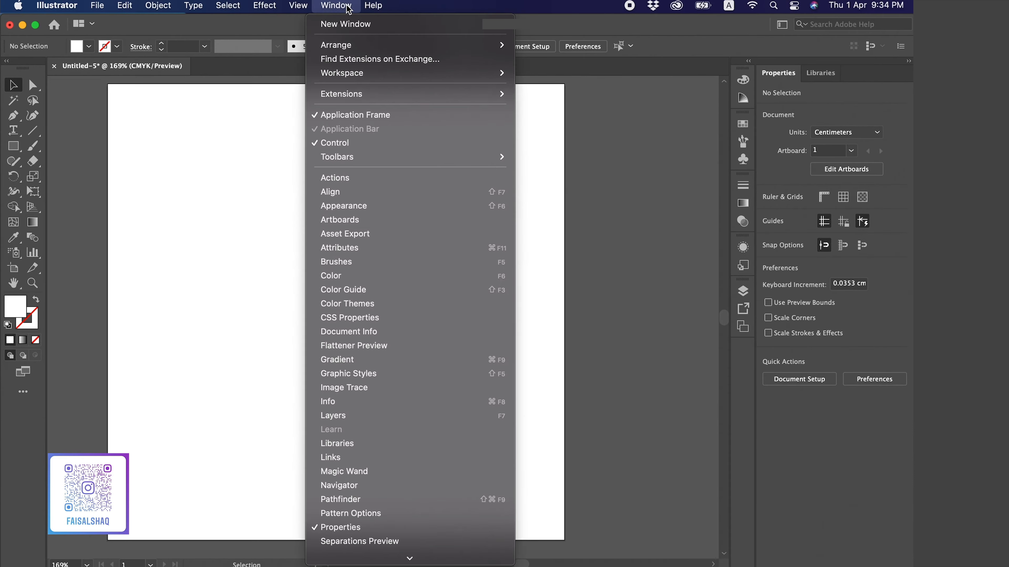
click(381, 178)
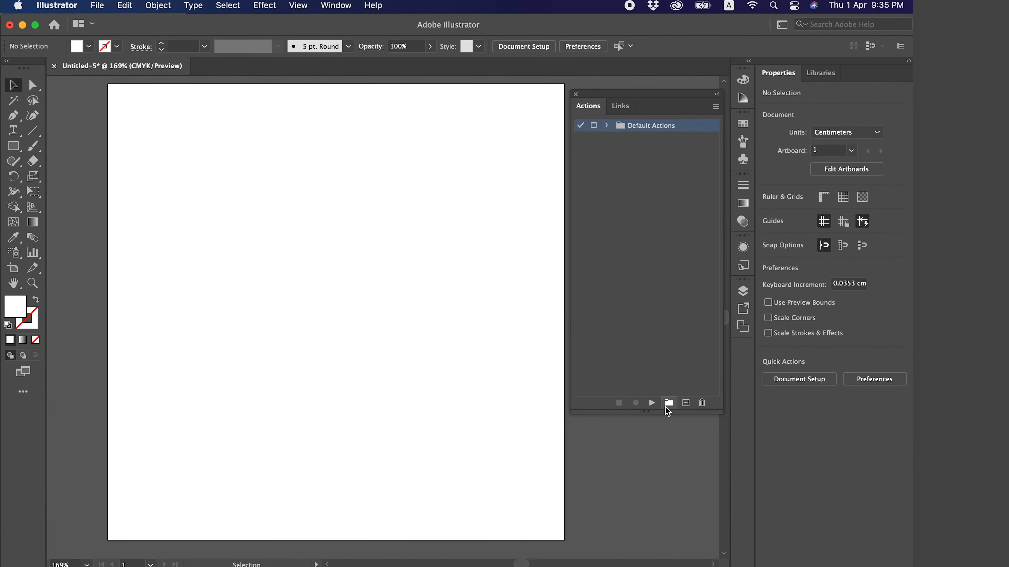
click(668, 404)
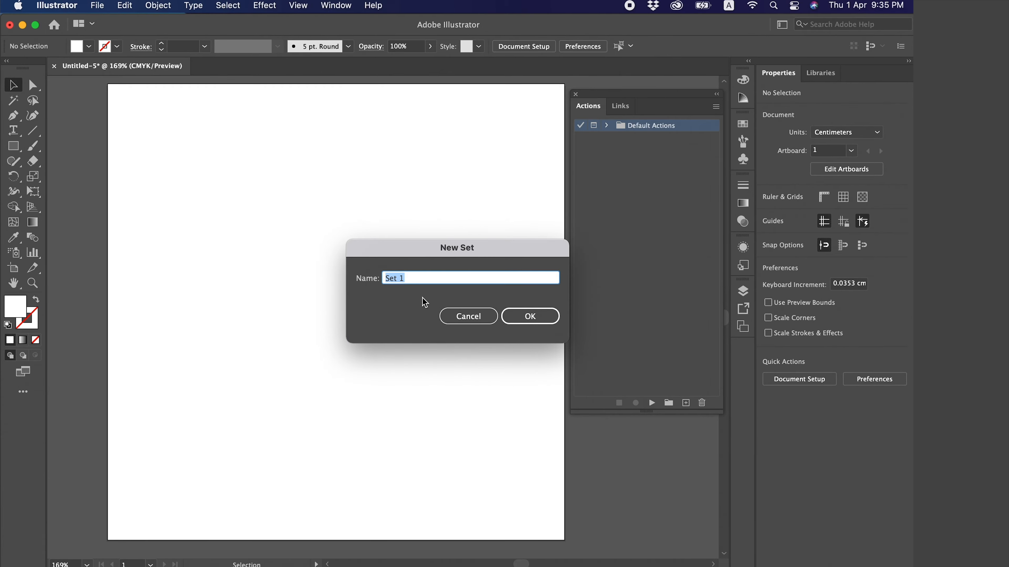
text(Faisal)
click(521, 315)
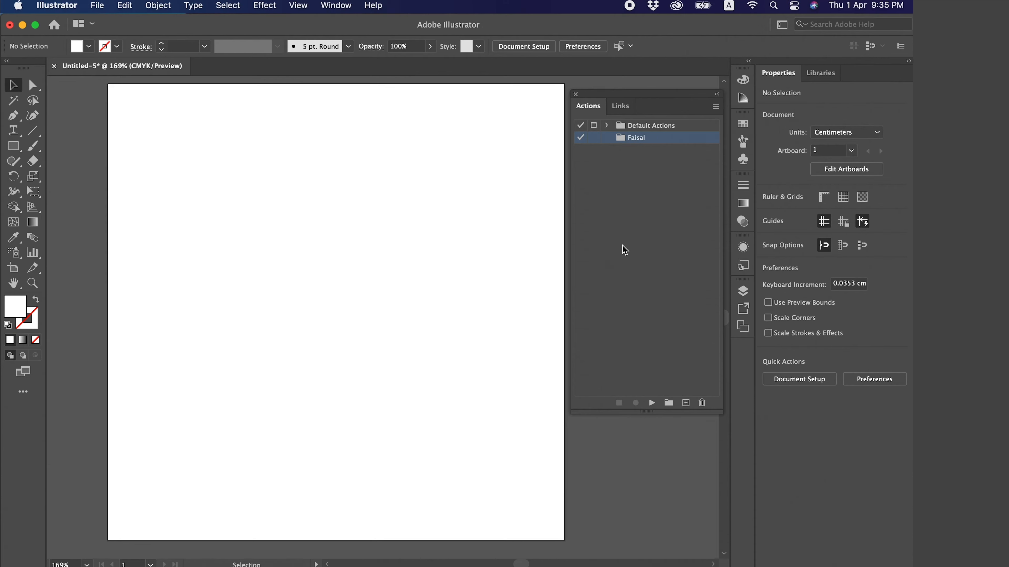
Add a new action named PDF EXPORT to the author's action set
click(686, 403)
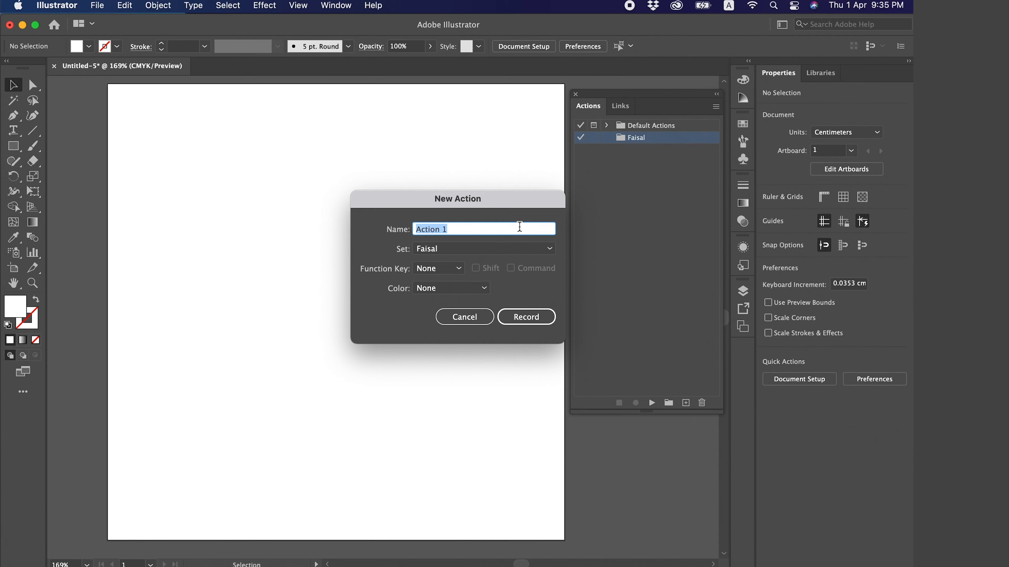
text(PDF EXPORT)
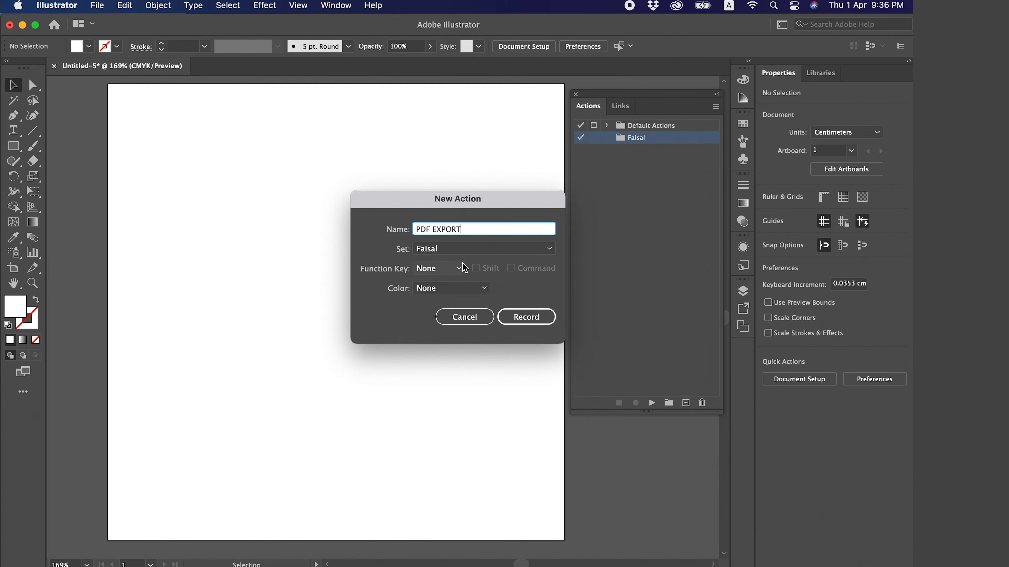
click(449, 274)
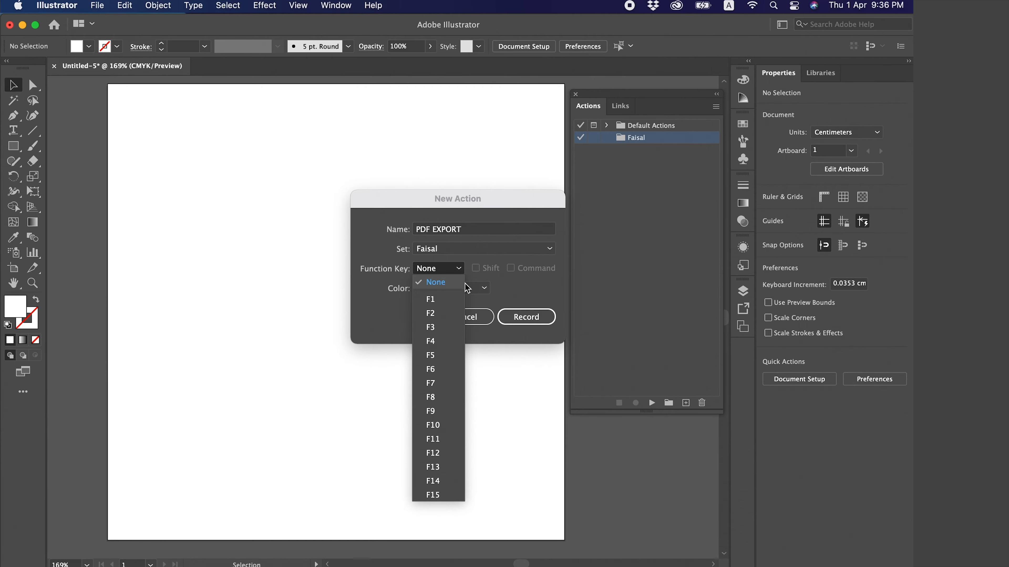
click(442, 359)
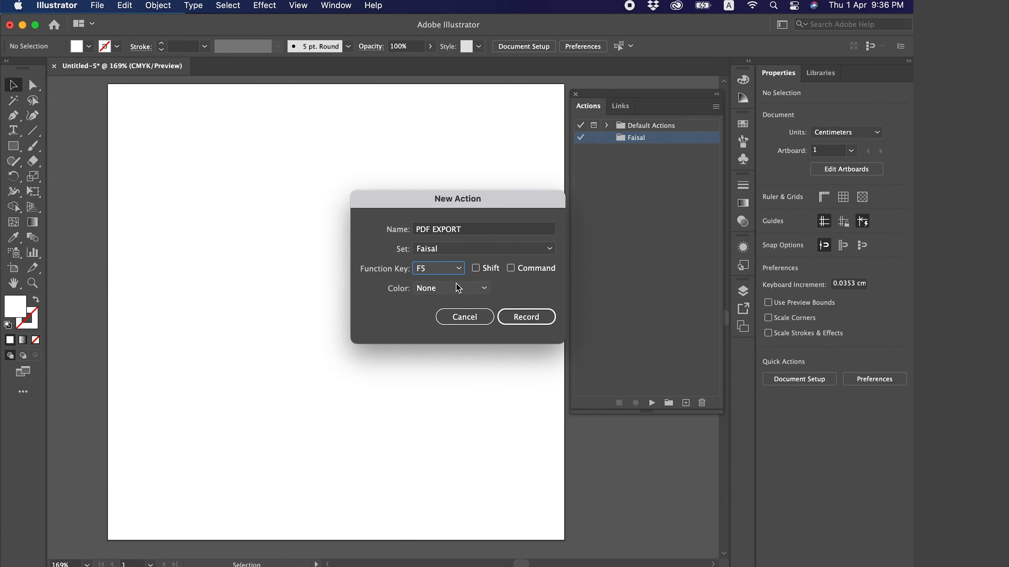
click(485, 269)
click(484, 270)
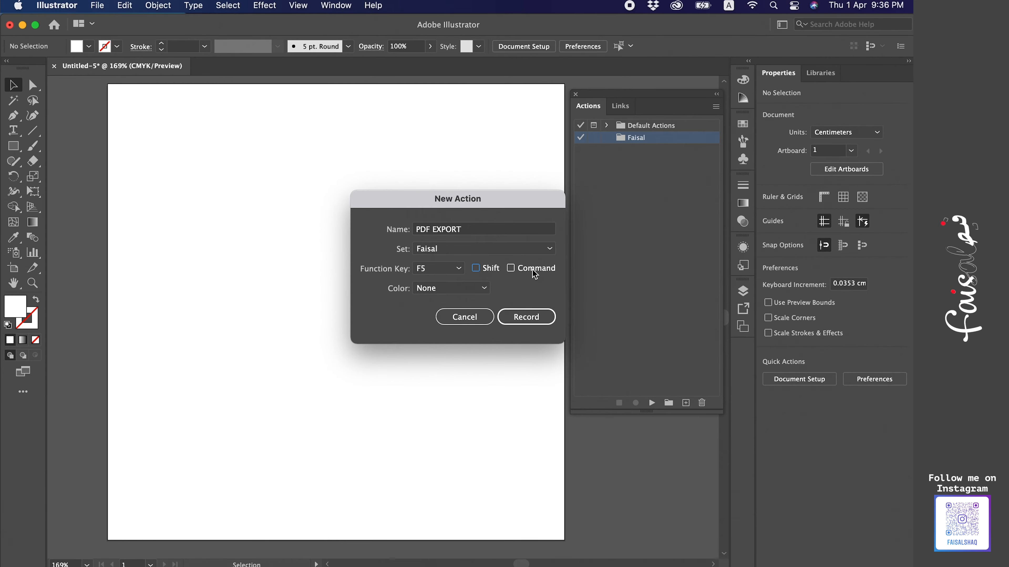
click(513, 269)
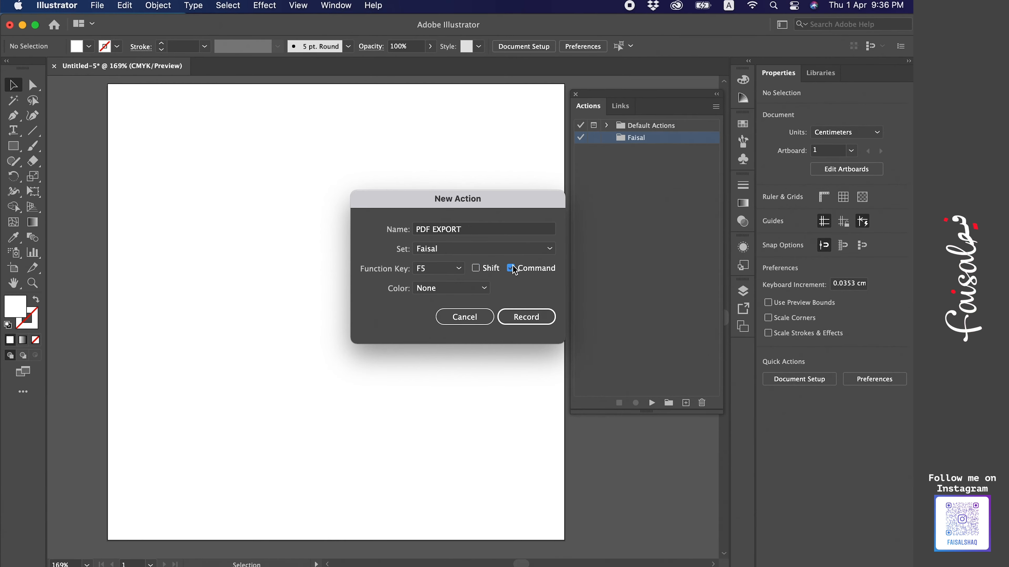
click(513, 269)
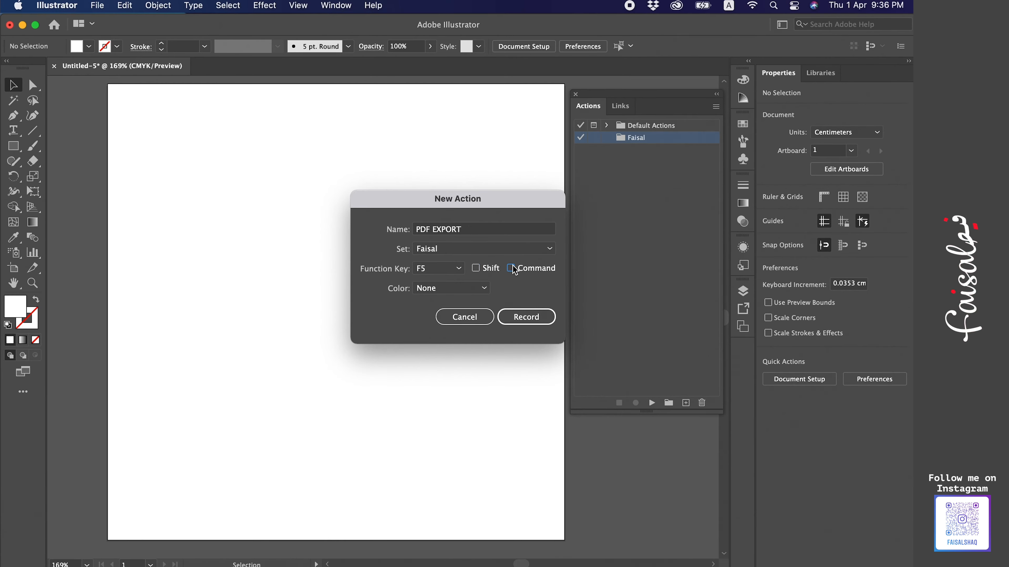
click(443, 293)
click(444, 294)
click(454, 293)
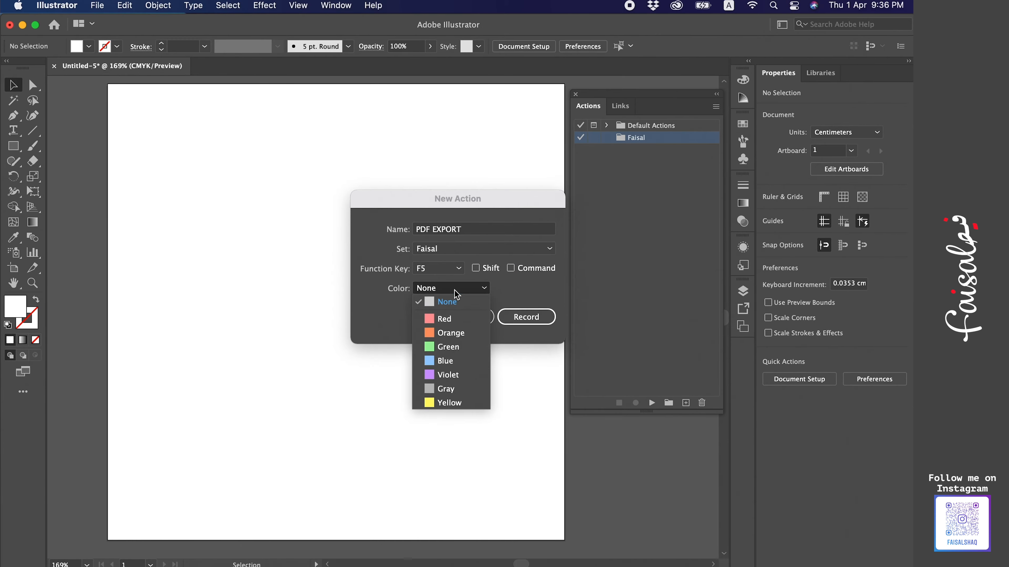
click(383, 314)
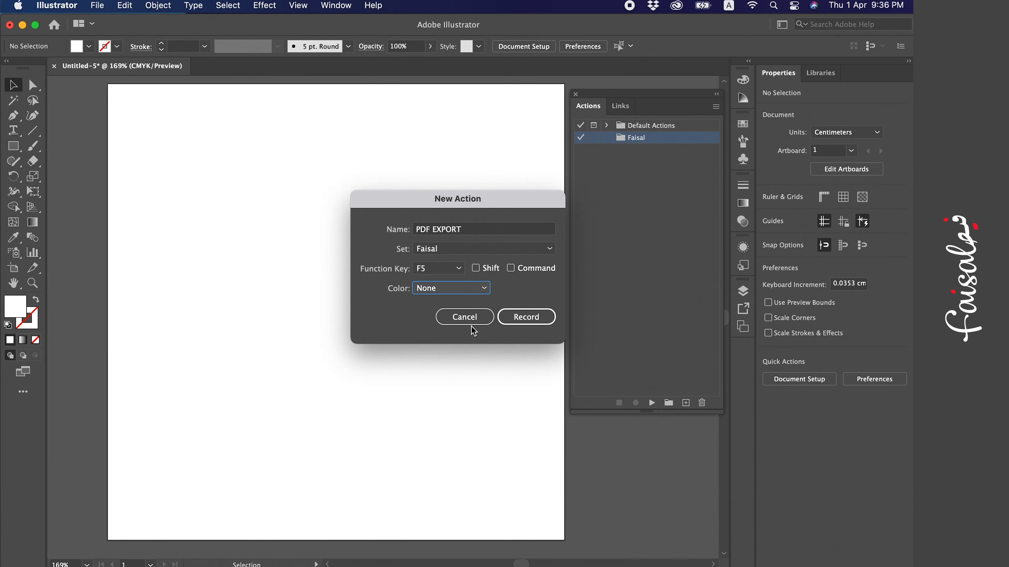
click(443, 270)
click(445, 283)
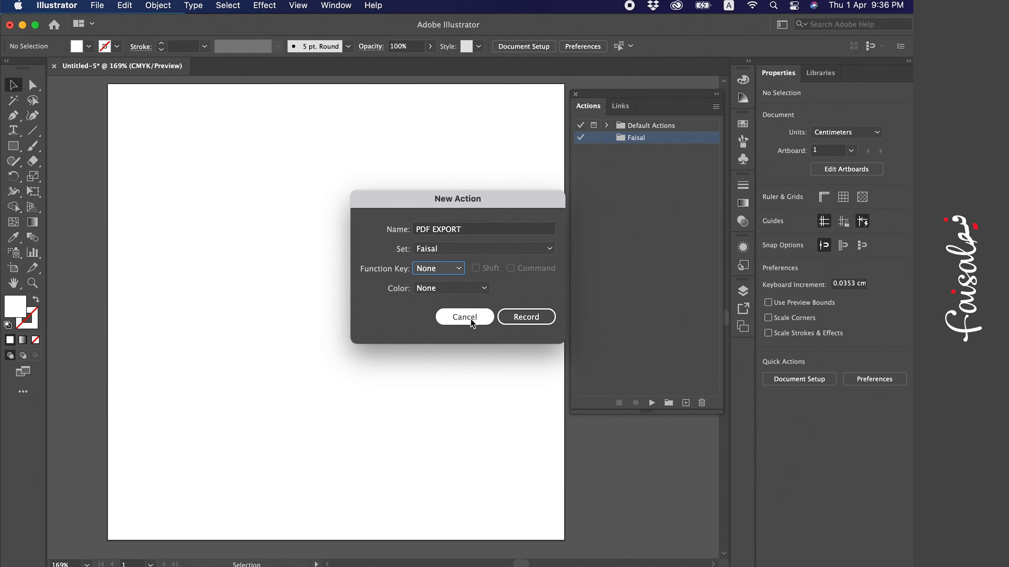
Start recording the PDF EXPORT action and, while saving the document, create a PDF folder on the Desktop as its location
click(534, 322)
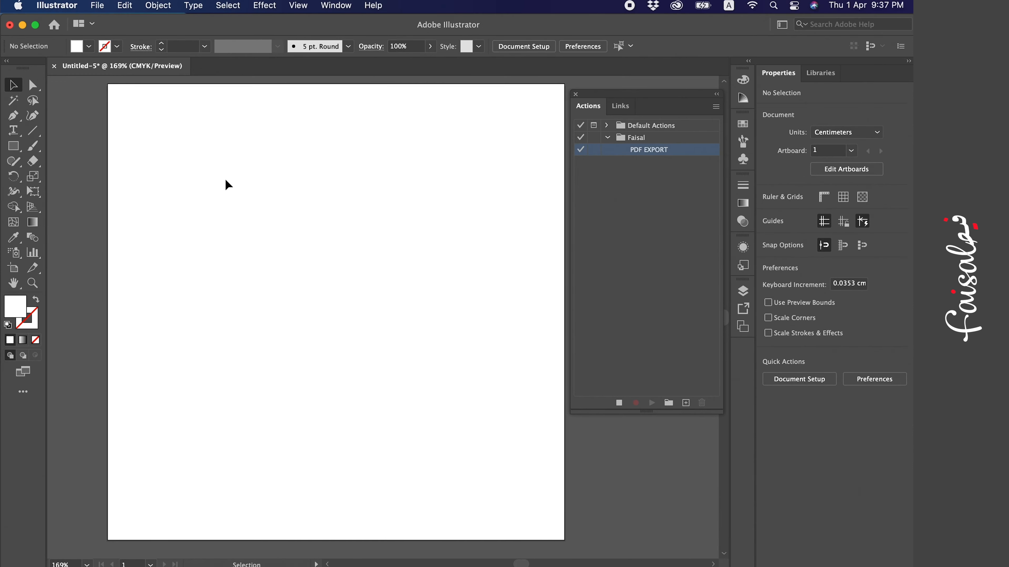
click(98, 6)
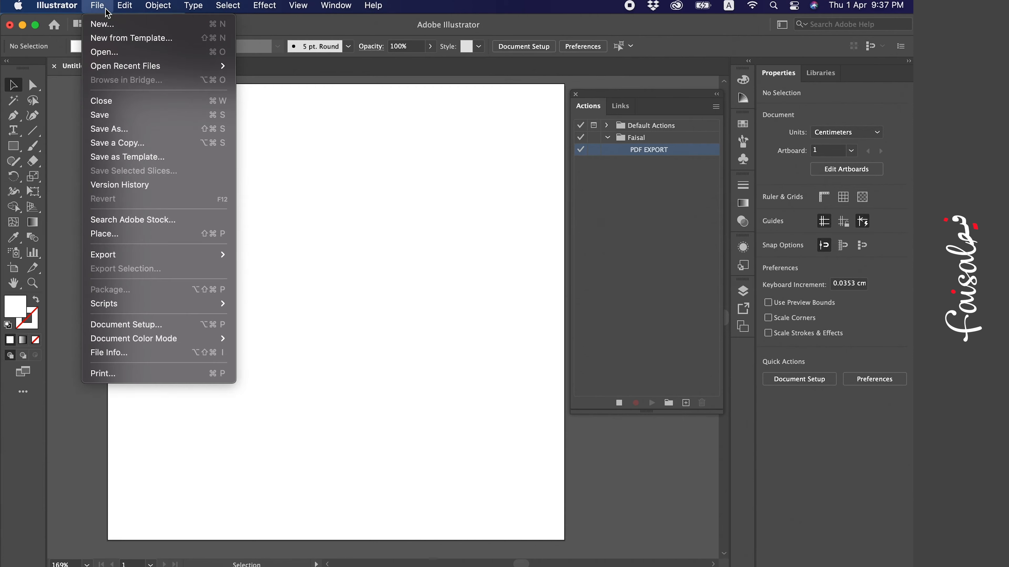
click(160, 120)
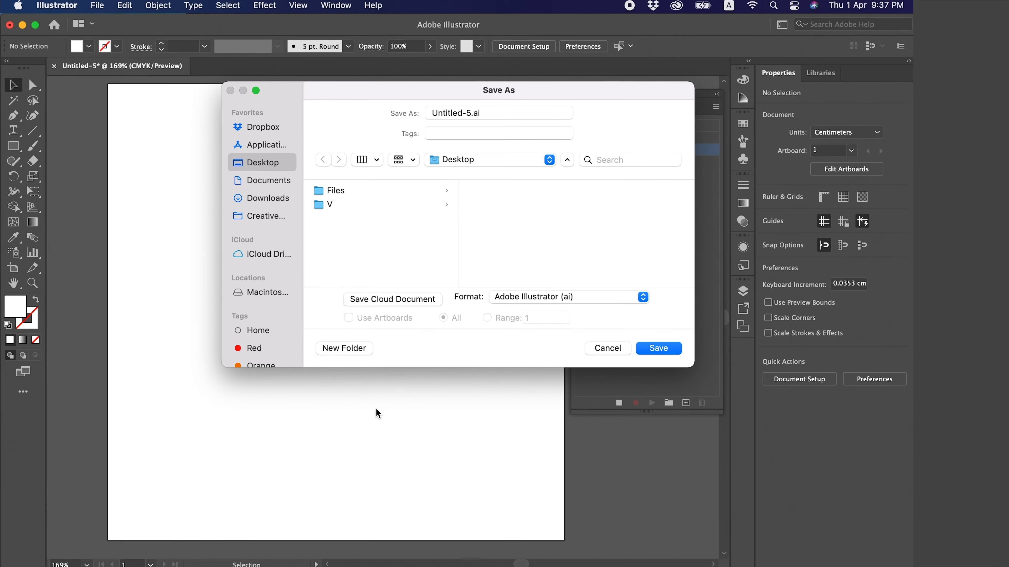
click(354, 352)
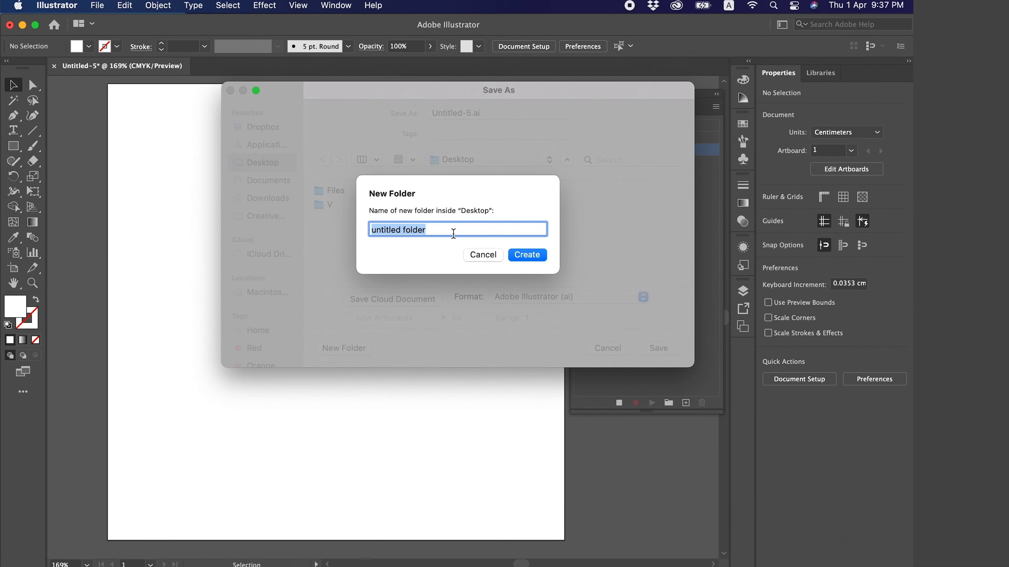
text(PDF)
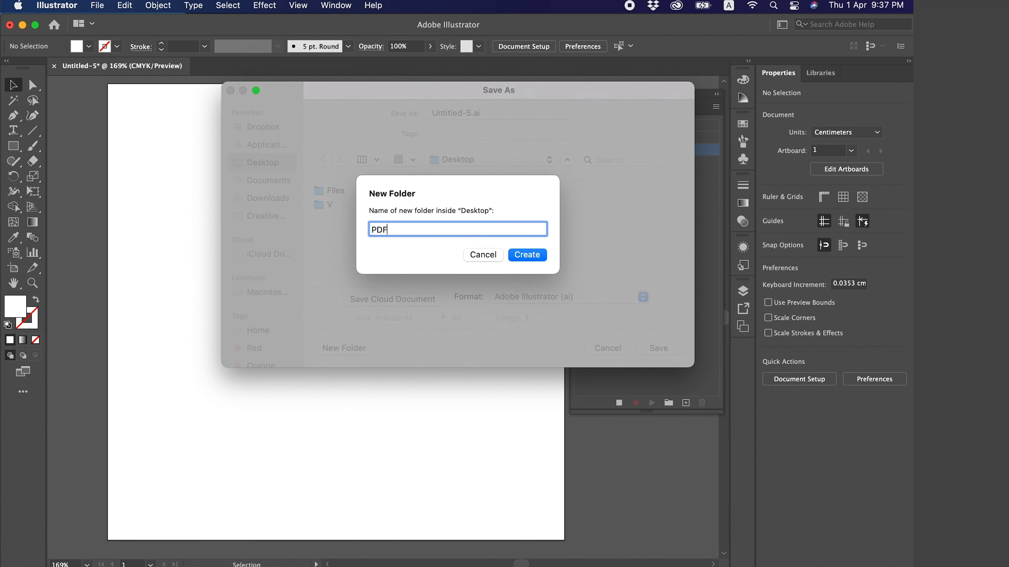
click(533, 253)
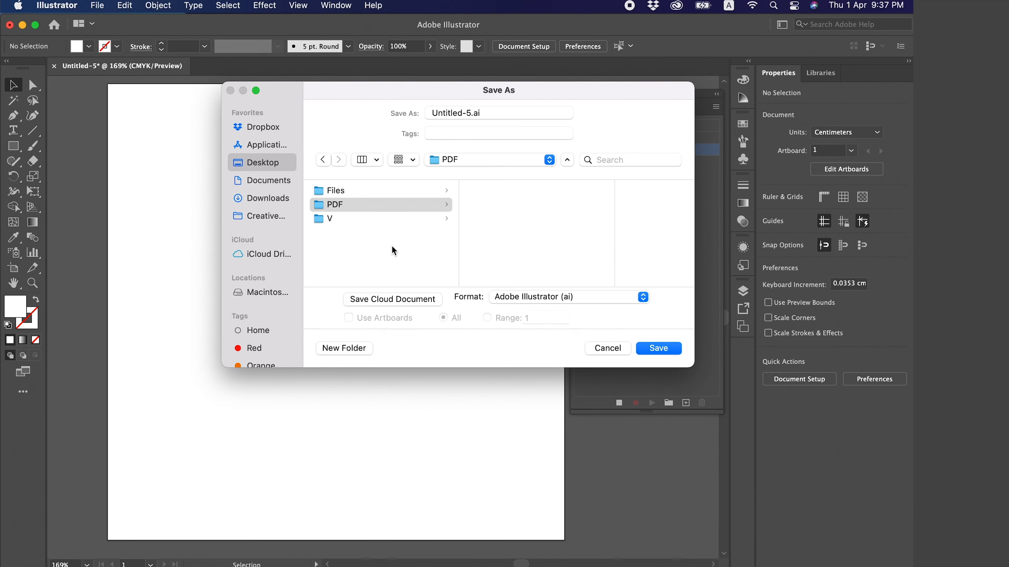
Save the document in Adobe PDF format using the High Quality Print preset
click(526, 297)
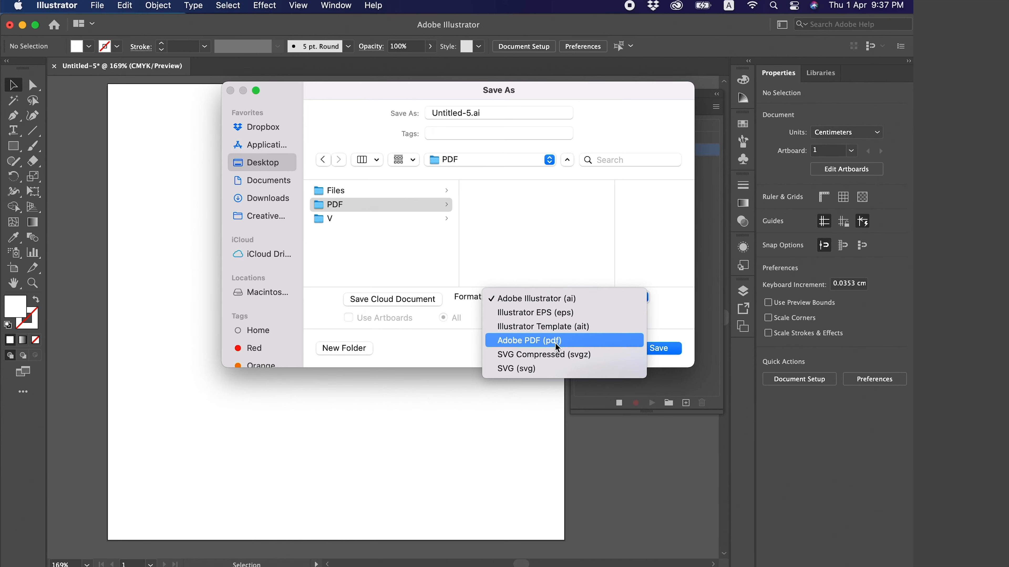
click(574, 341)
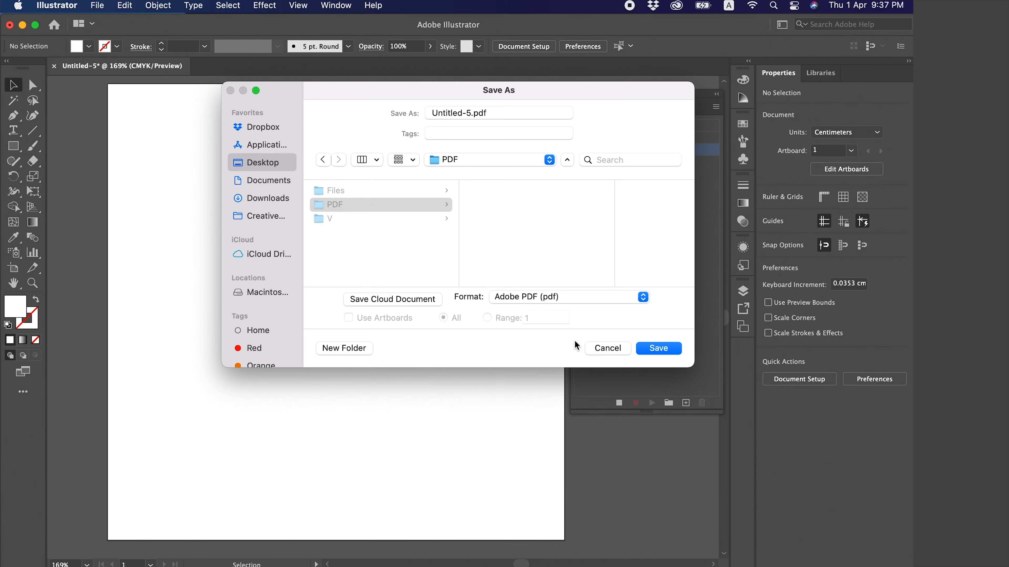
click(673, 349)
click(310, 120)
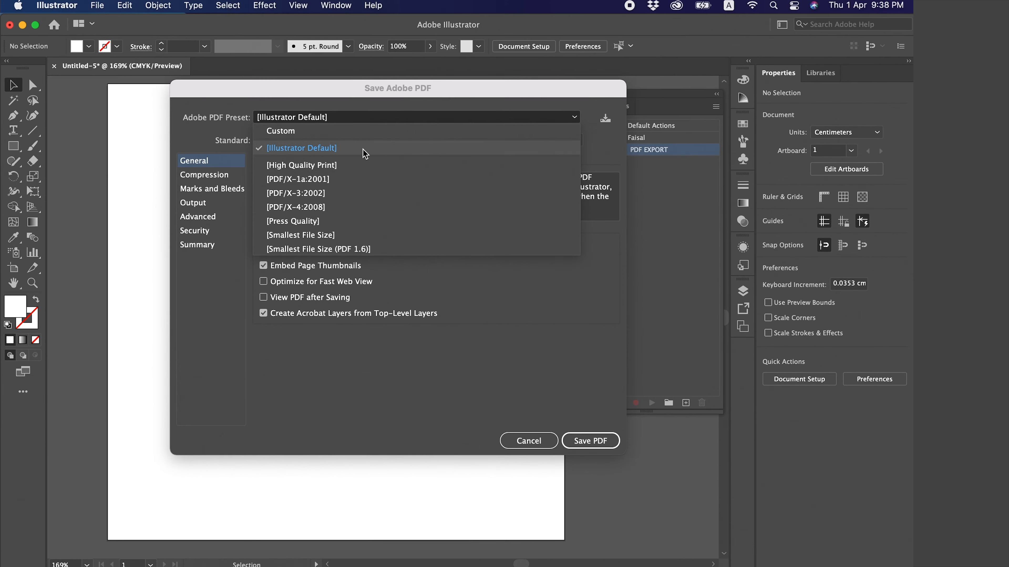
click(319, 172)
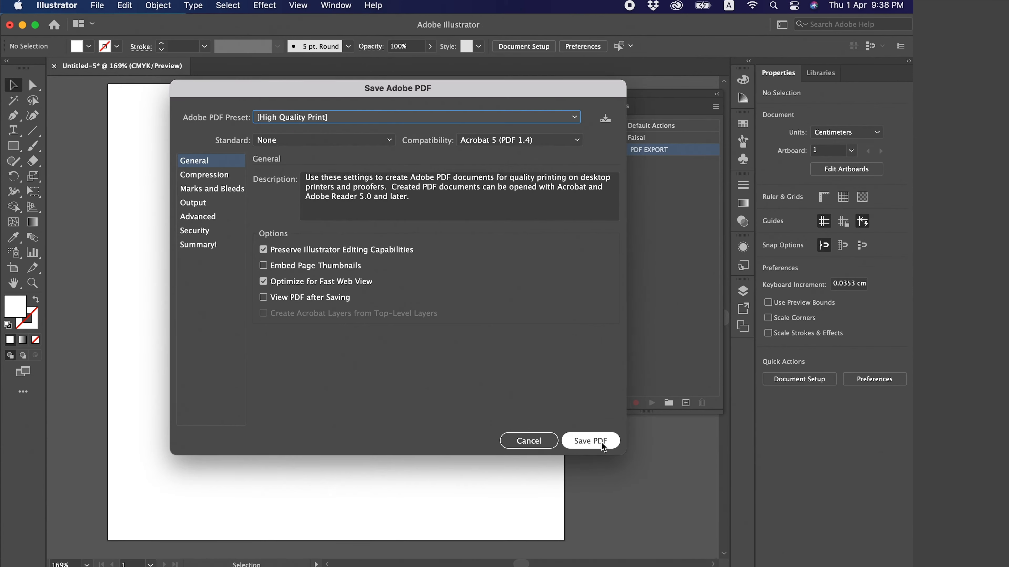
click(590, 440)
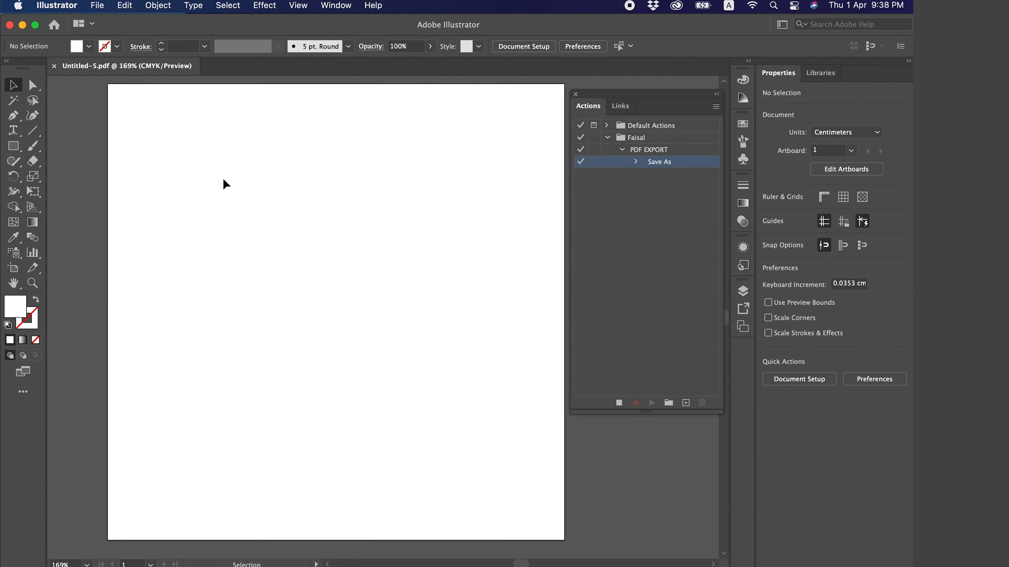
Close the saved Untitled-5.pdf document and show the Actions panel again
click(55, 66)
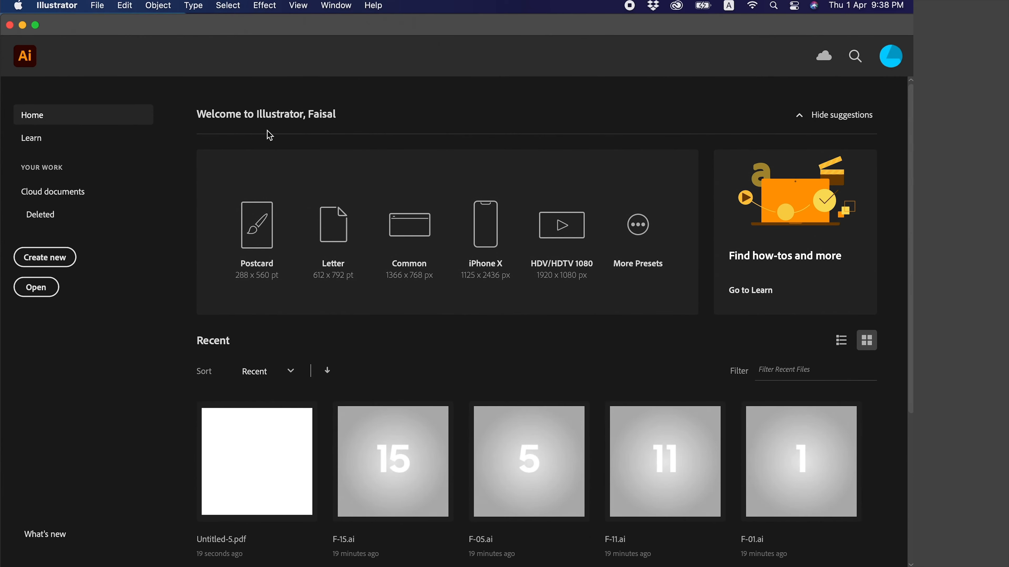
click(343, 9)
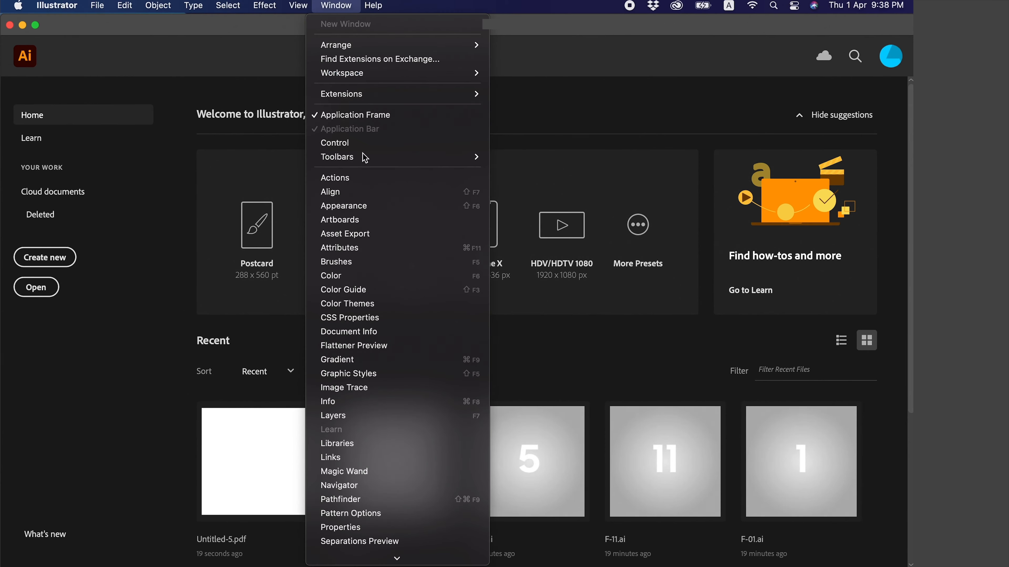
click(361, 178)
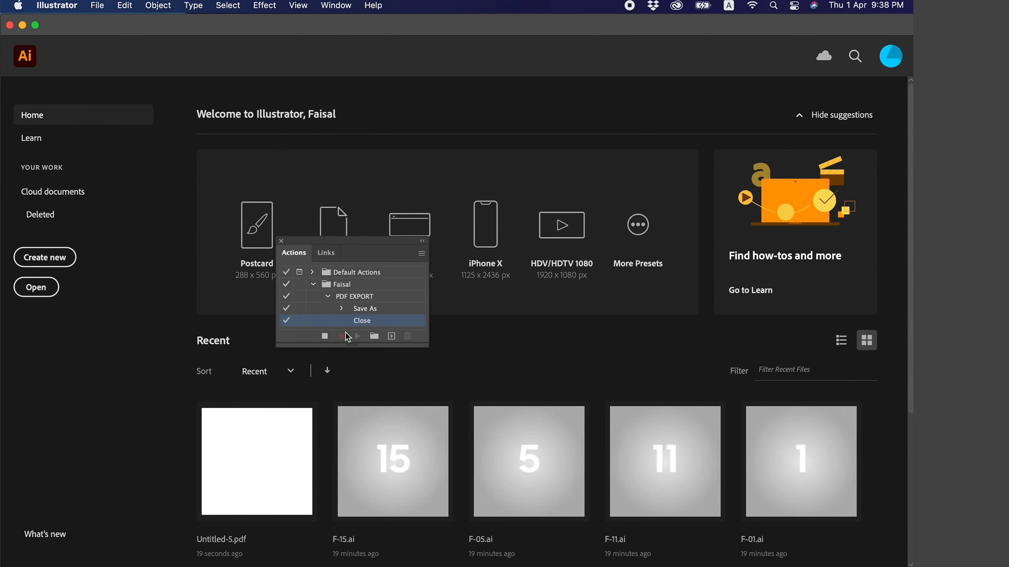
Stop recording the PDF EXPORT action, collapse its action set and close the Actions panel
click(327, 337)
click(313, 285)
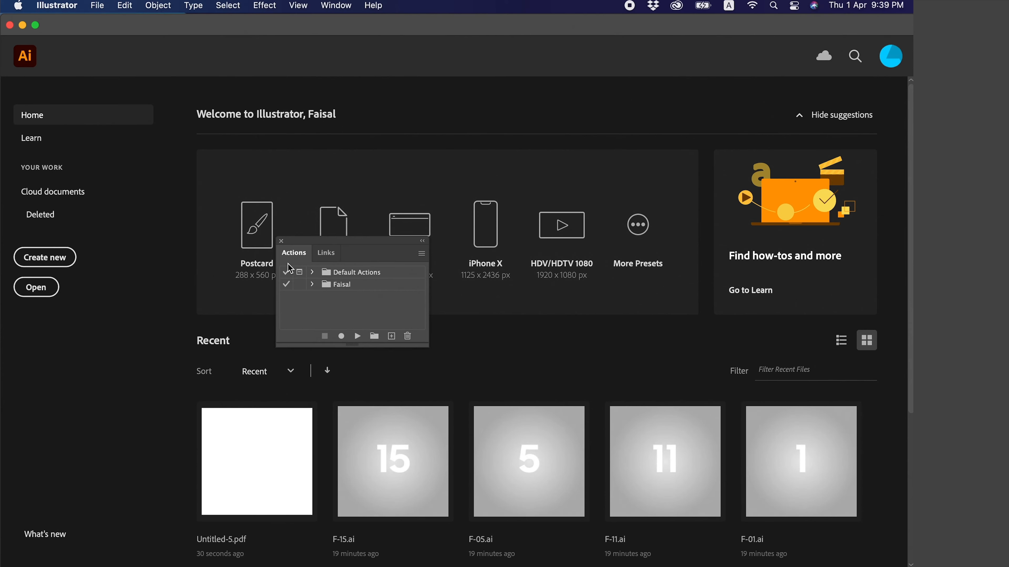
click(281, 241)
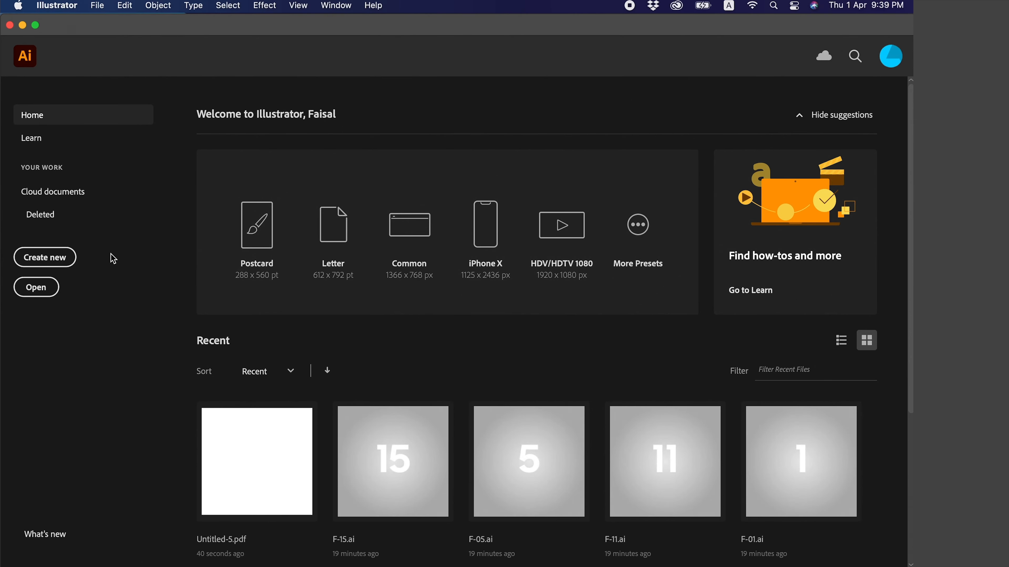
Create a new blank document and show the Actions panel in it
click(66, 258)
click(774, 473)
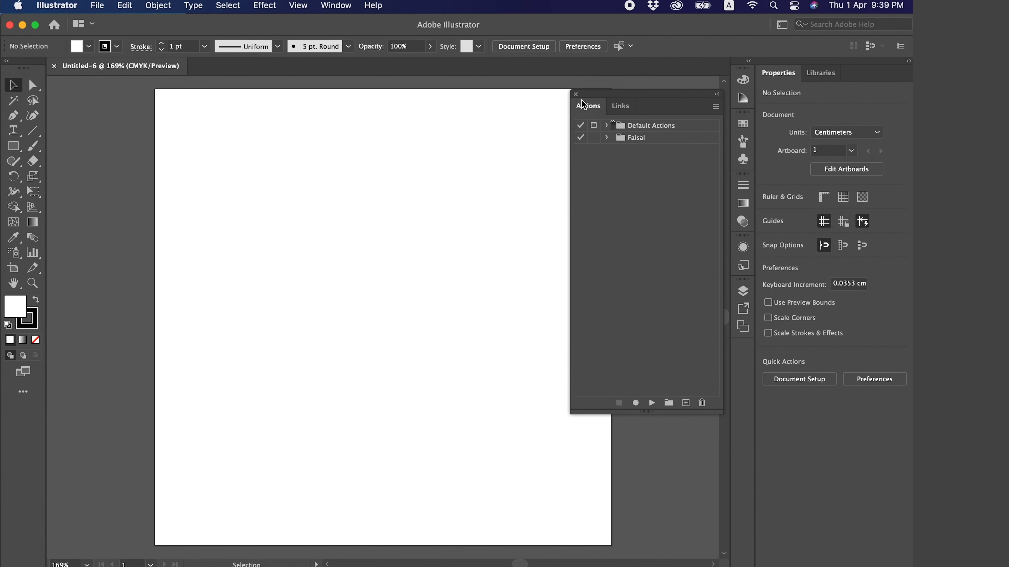
click(576, 94)
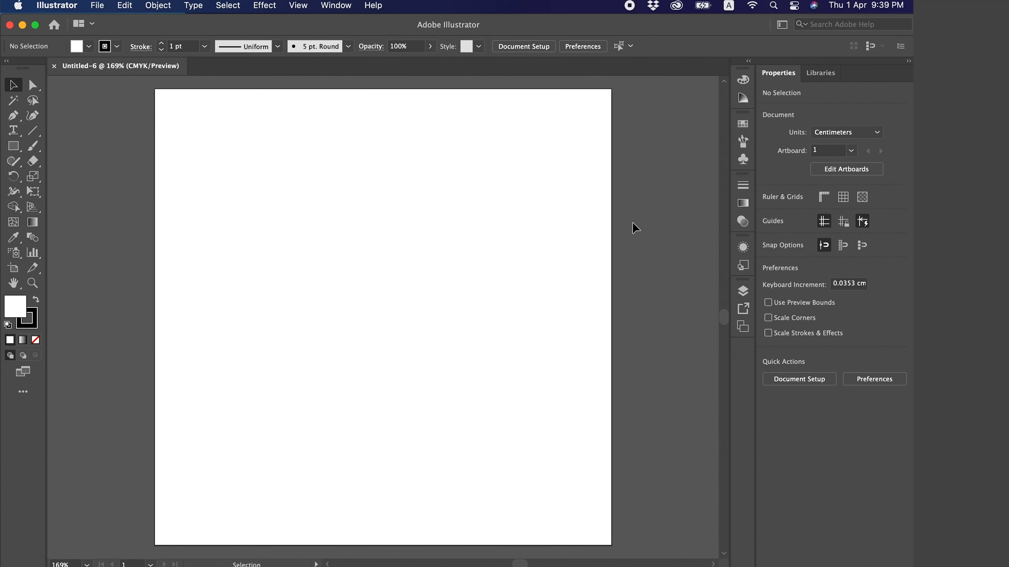
click(334, 4)
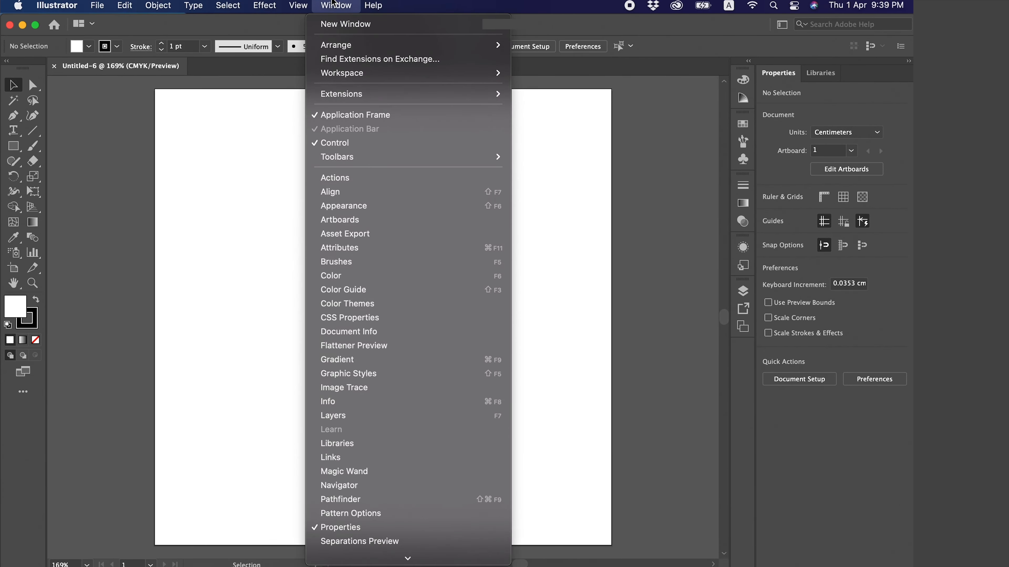
click(379, 180)
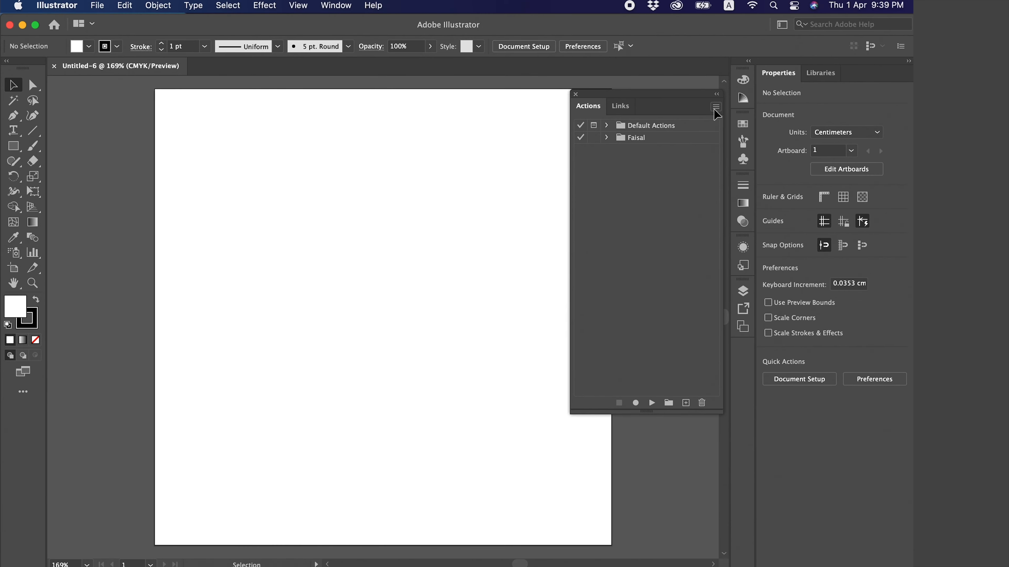
Open the Batch settings and choose the PDF EXPORT action from the custom action set
click(714, 110)
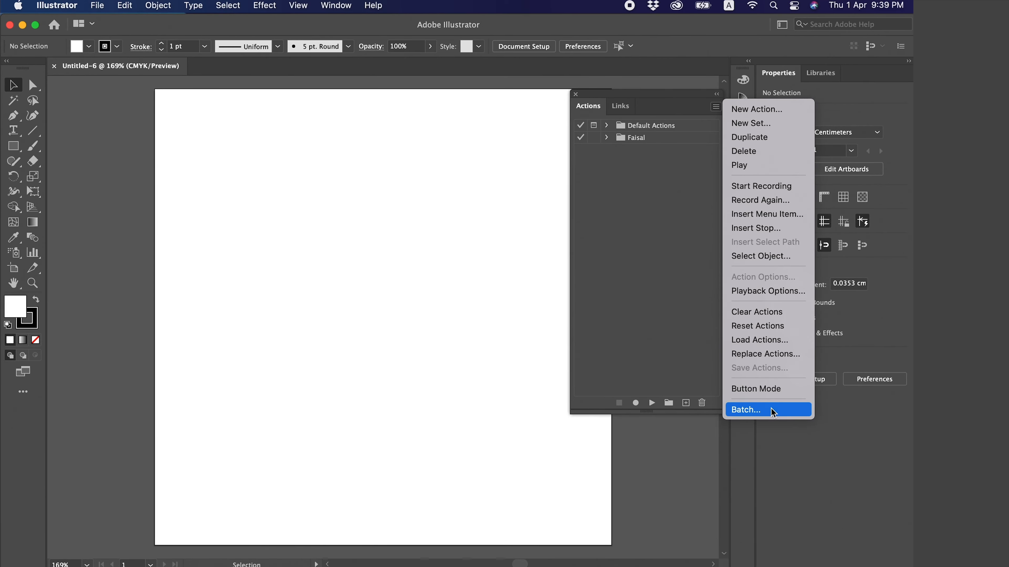
click(756, 413)
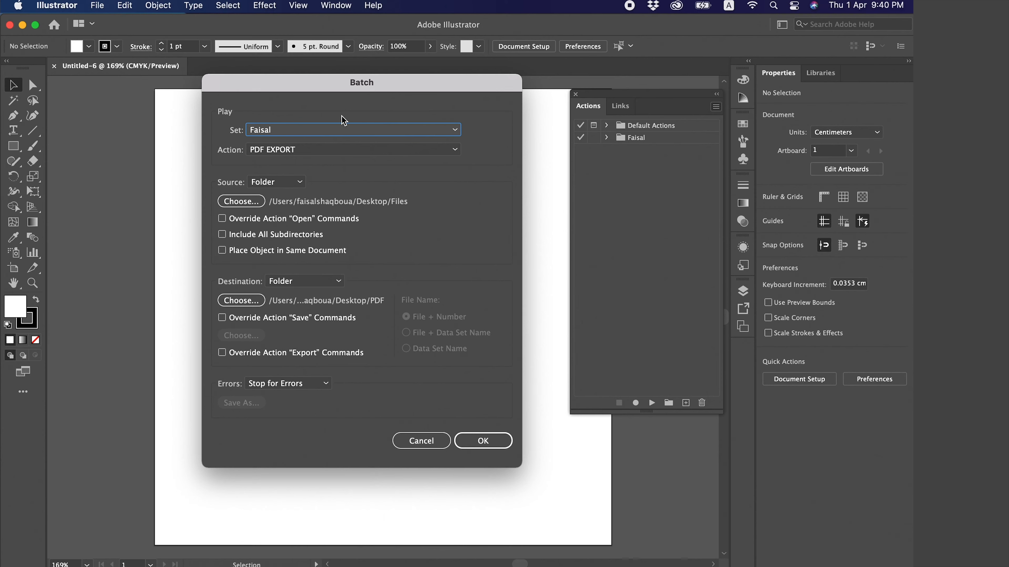
click(291, 134)
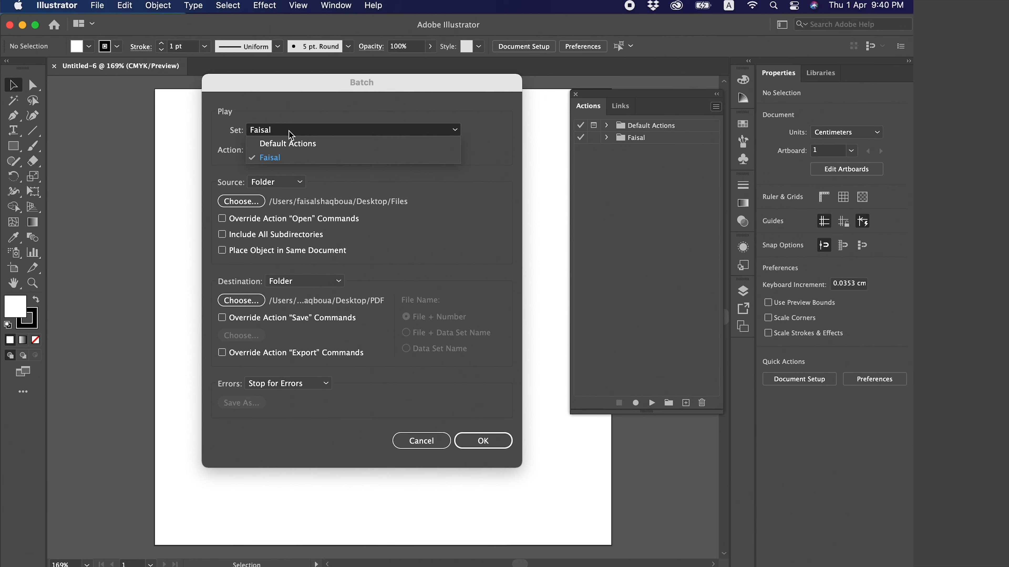
click(280, 158)
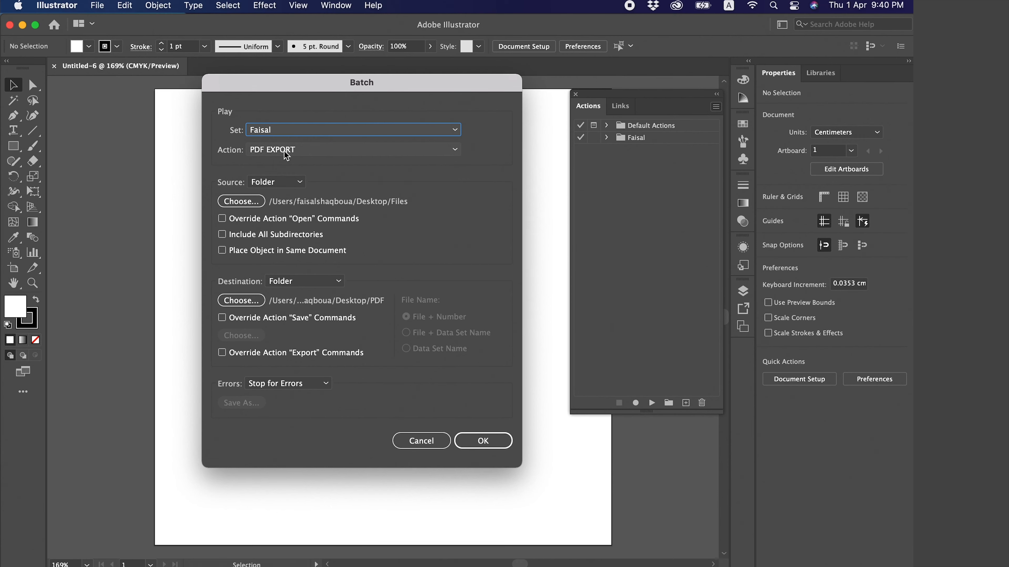
click(258, 151)
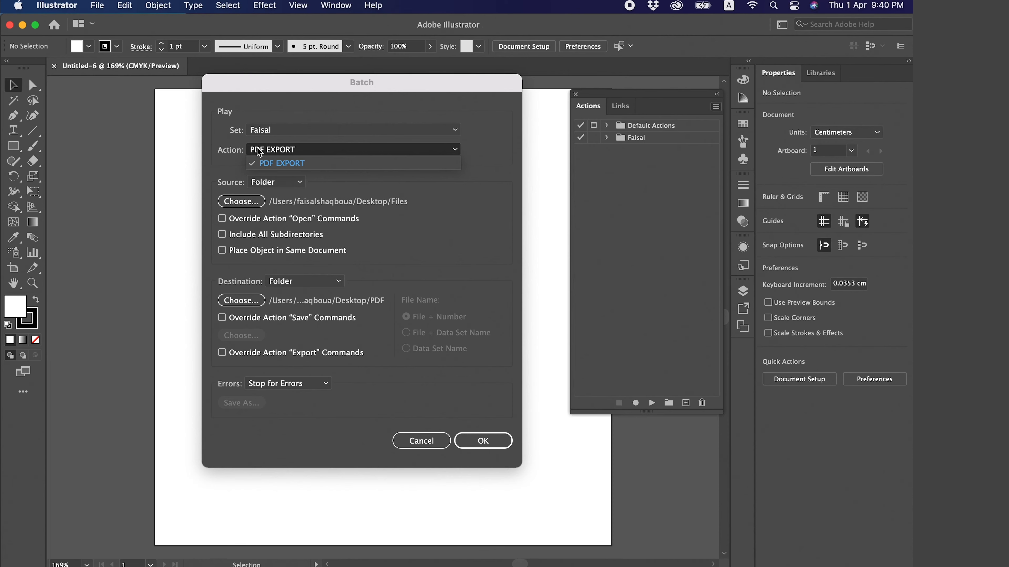
click(316, 164)
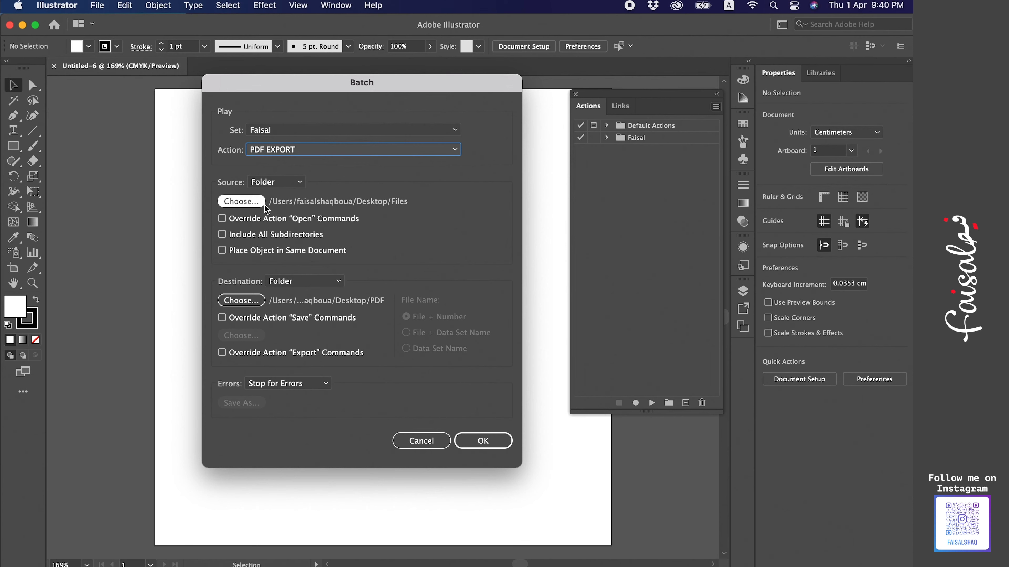
Set the batch source to the Files folder on the Desktop
click(283, 184)
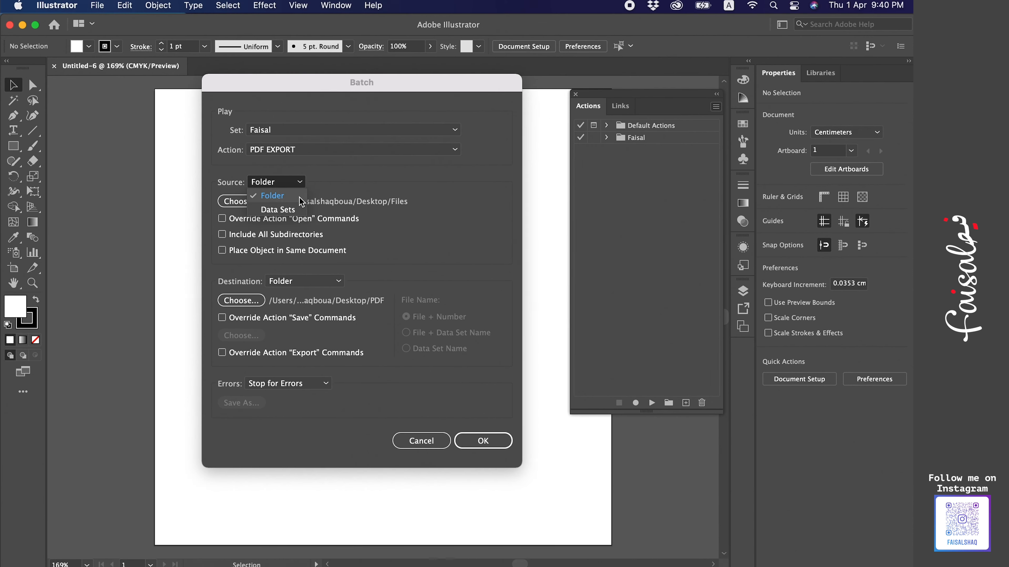
click(350, 185)
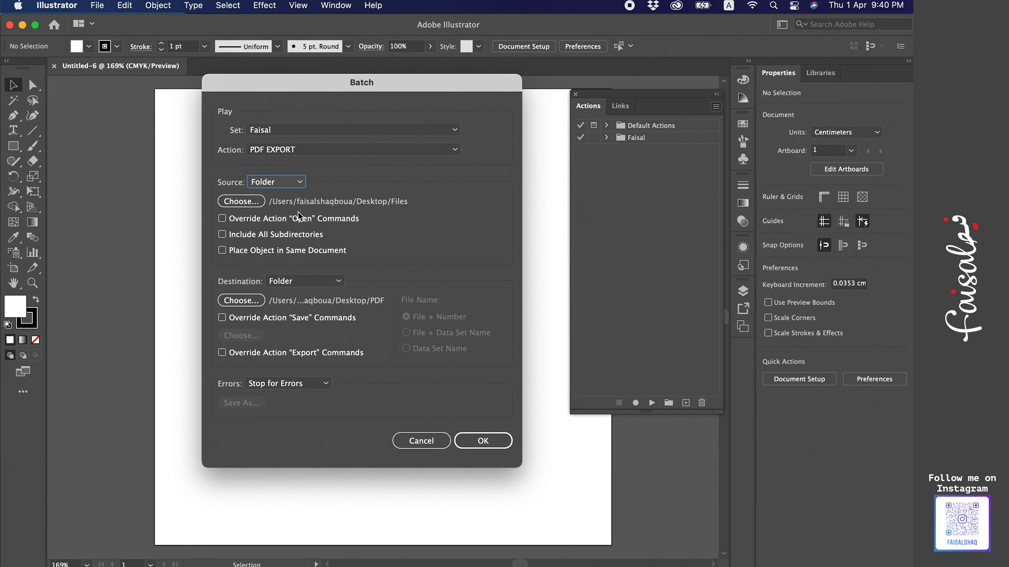
click(254, 203)
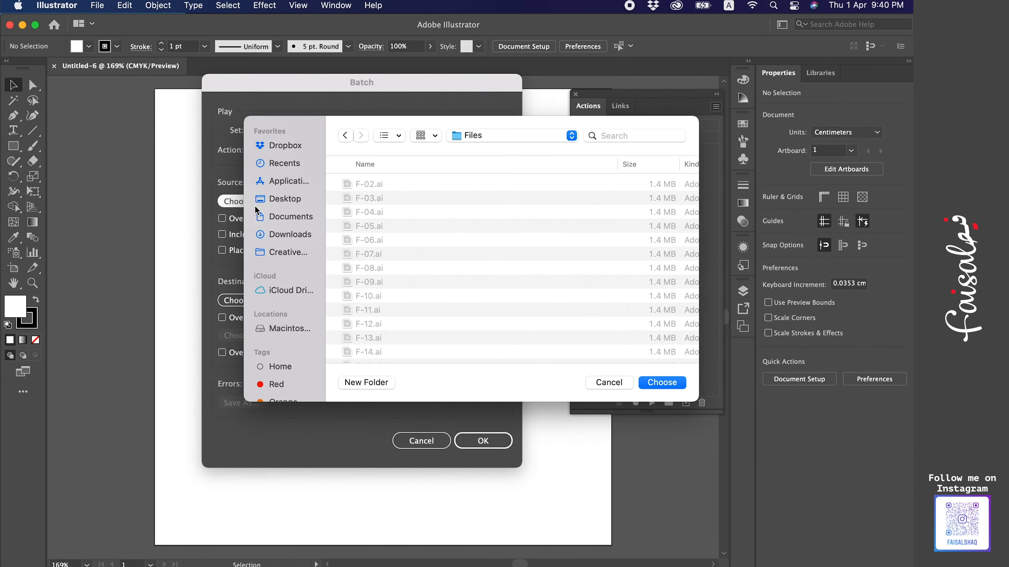
click(285, 198)
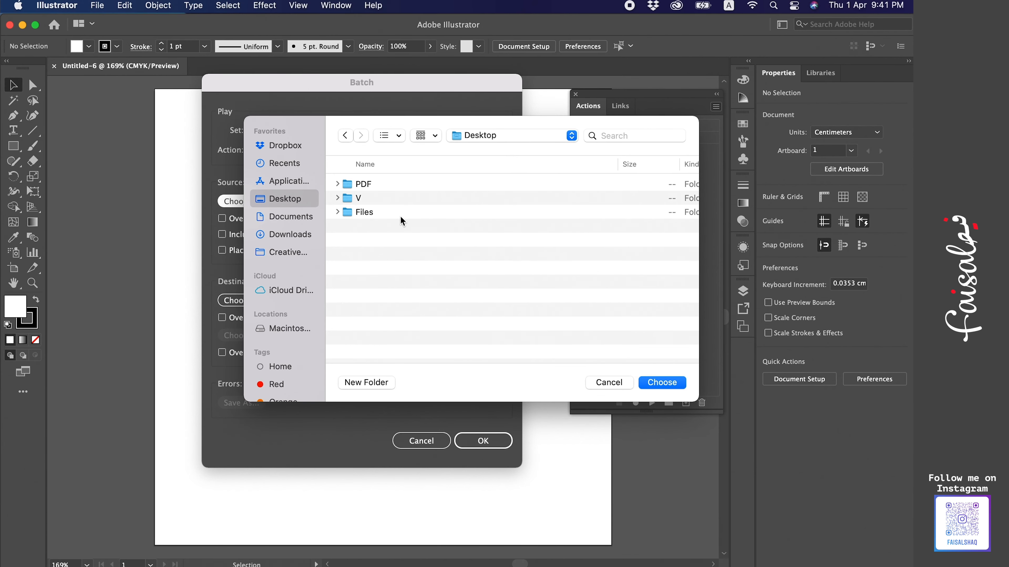
click(377, 217)
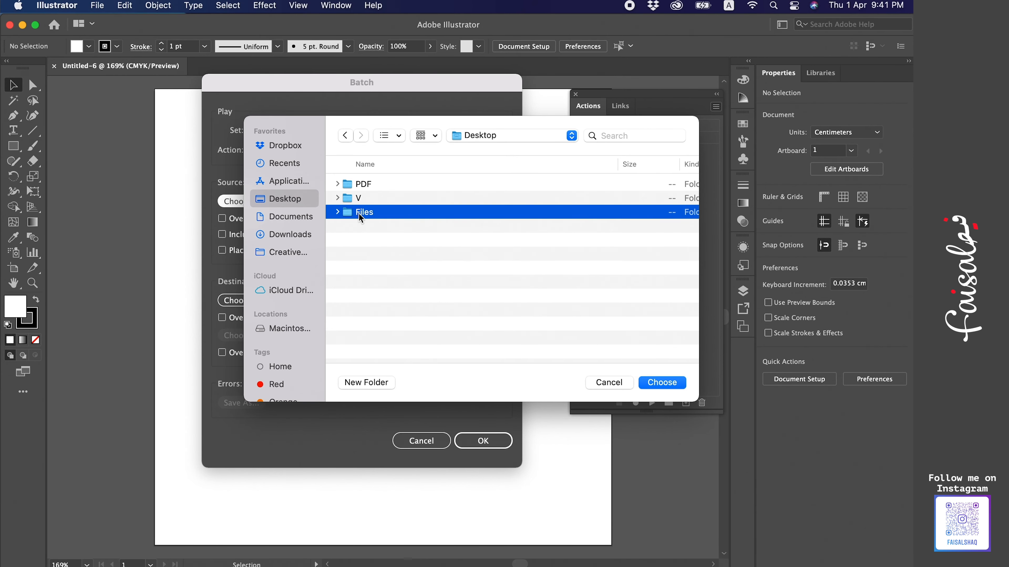
click(667, 383)
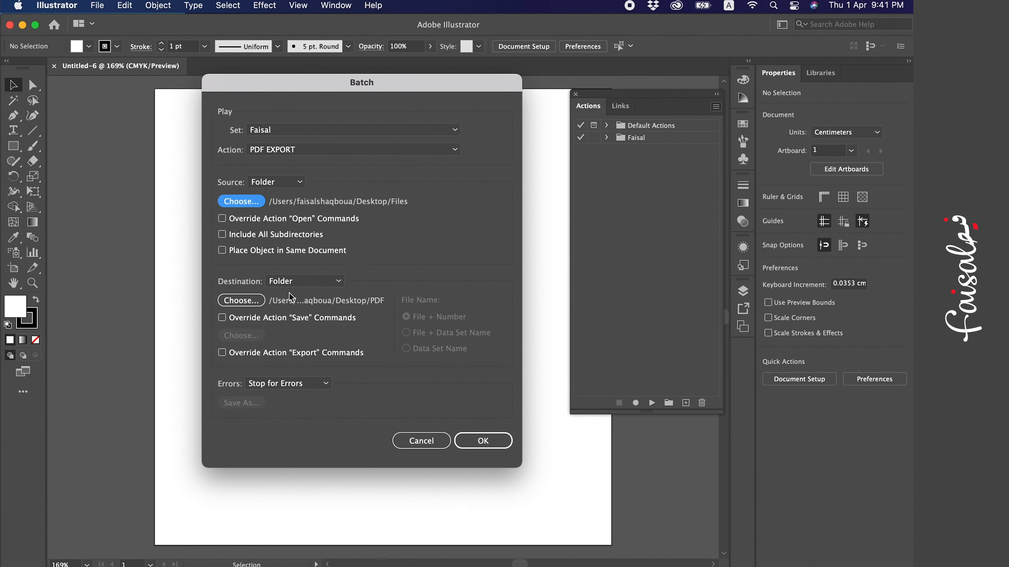
Set the batch destination to the PDF folder on the Desktop and run the batch
click(313, 283)
click(313, 294)
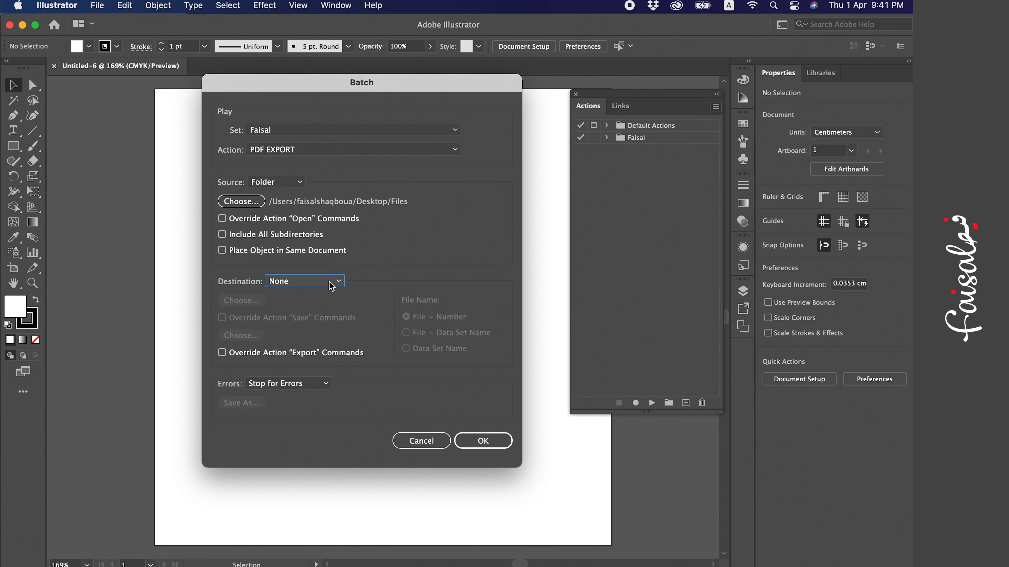
click(331, 286)
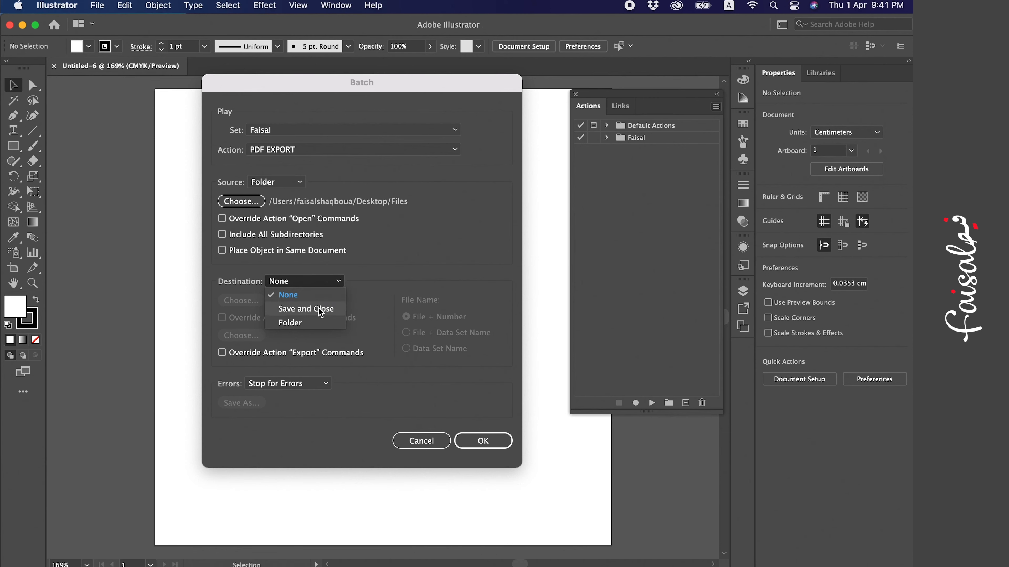
click(314, 323)
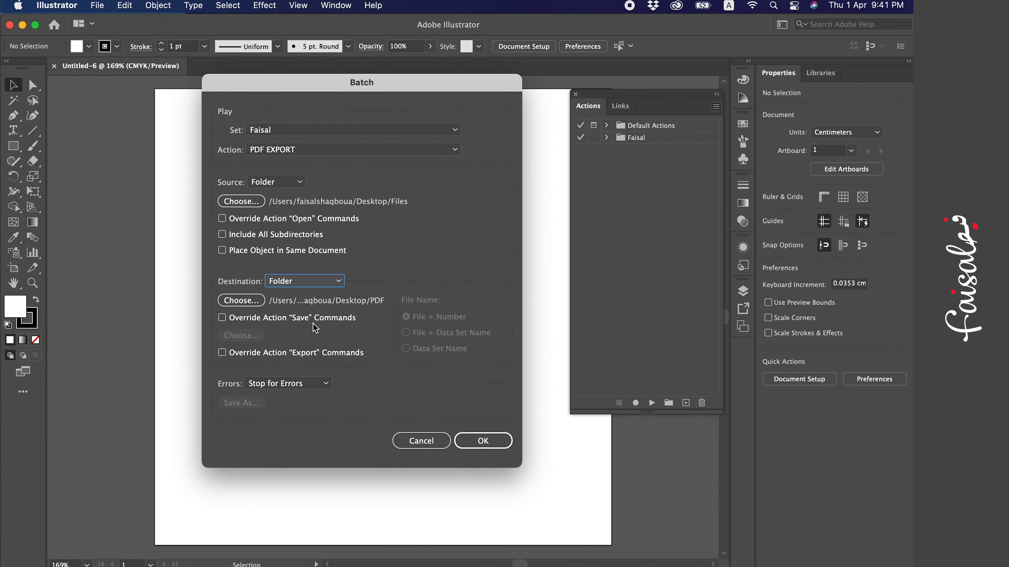
click(261, 304)
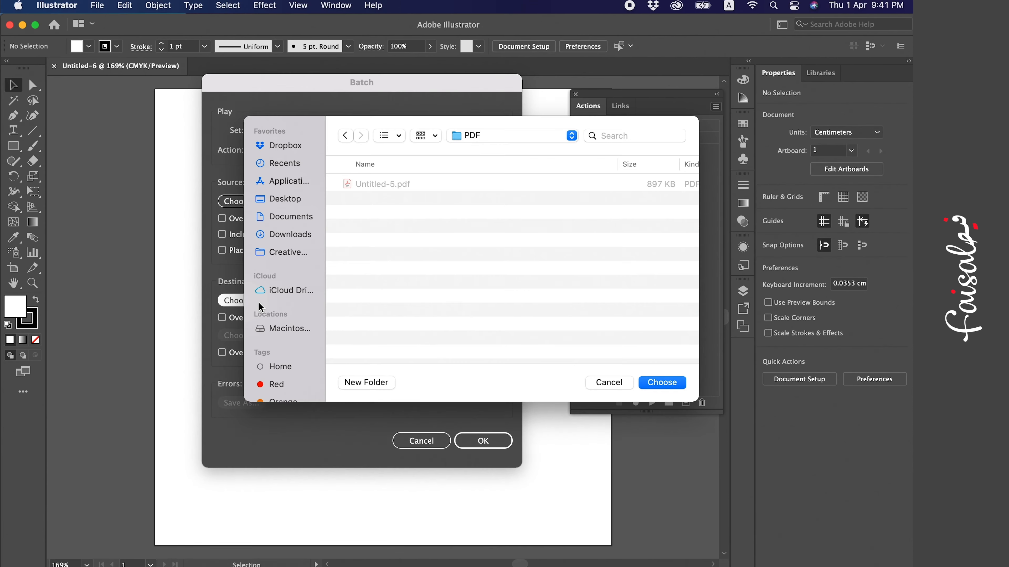
click(299, 198)
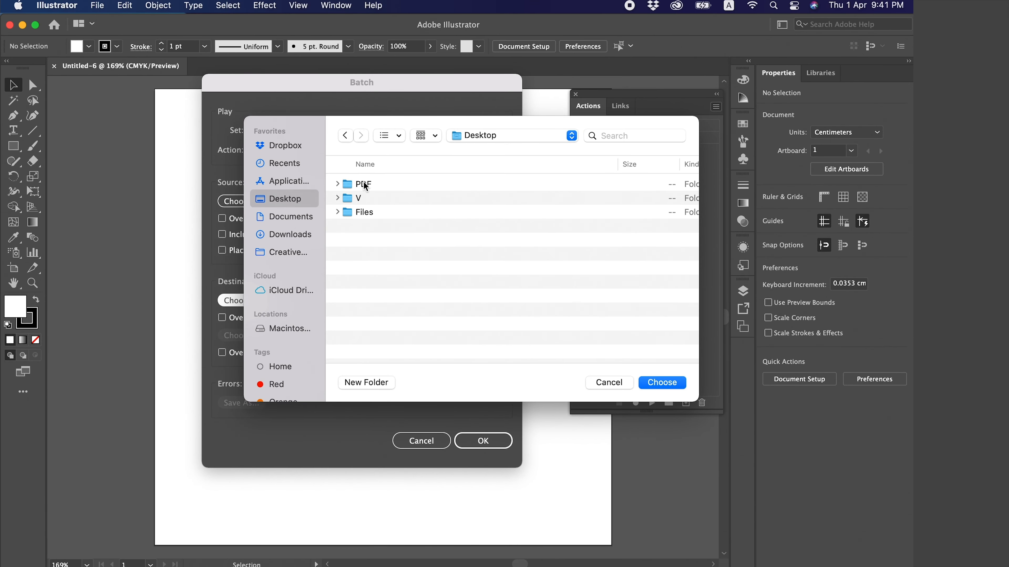
click(365, 186)
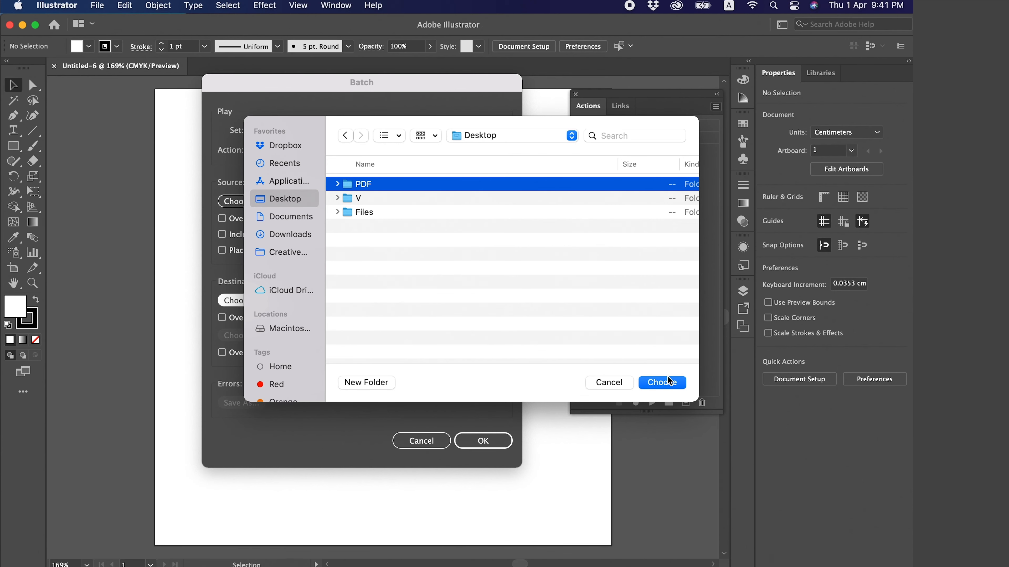
click(663, 382)
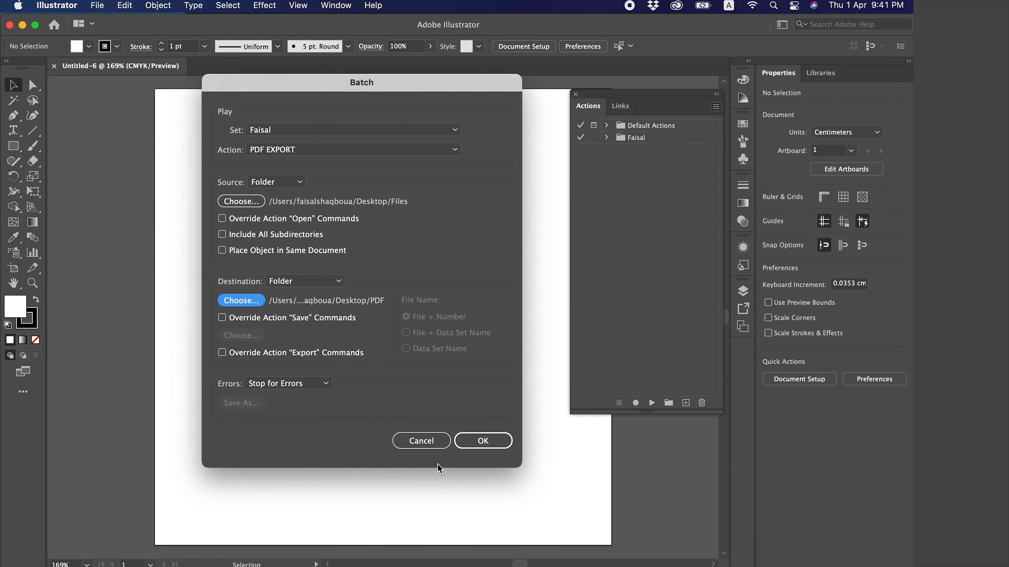
click(473, 448)
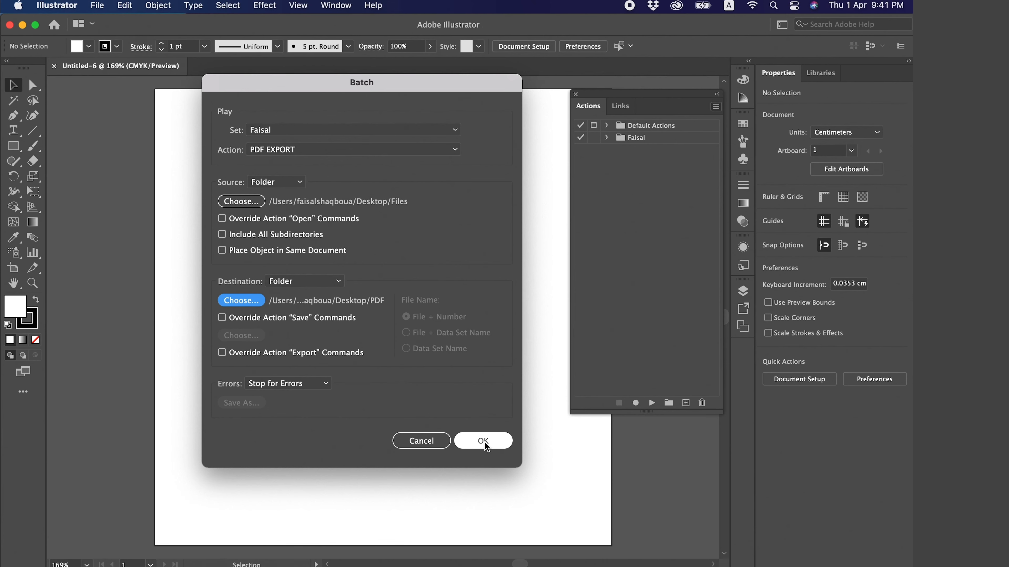
click(494, 448)
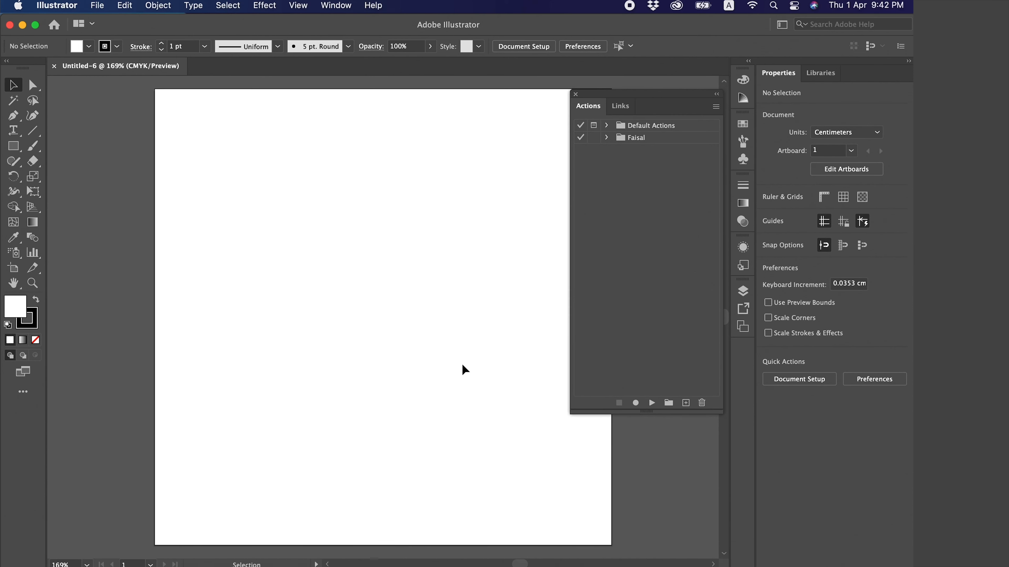
Move the Illustrator window down to uncover the Desktop and place the PDF and Files folders side by side
drag(535, 31, 488, 504)
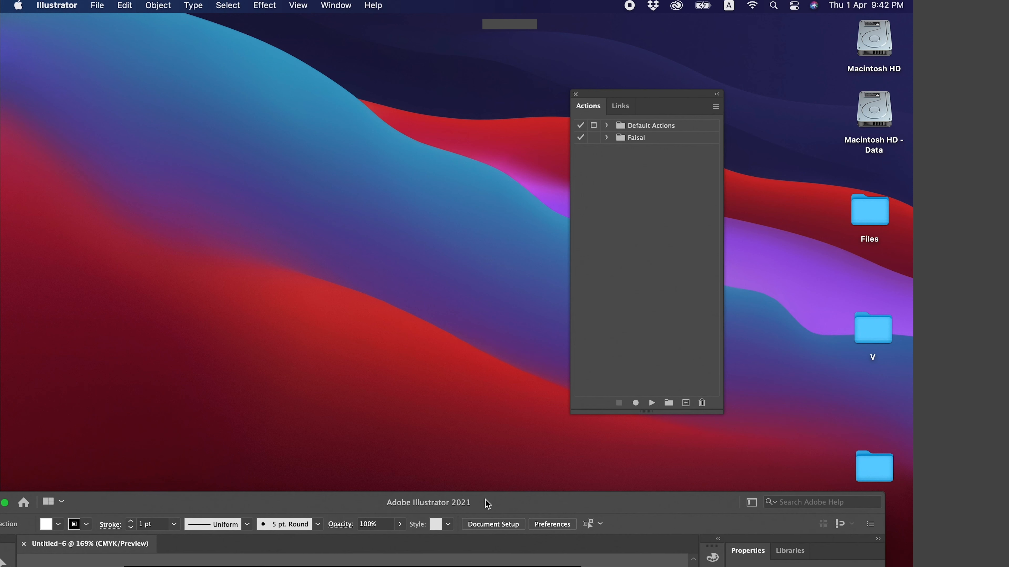
click(419, 237)
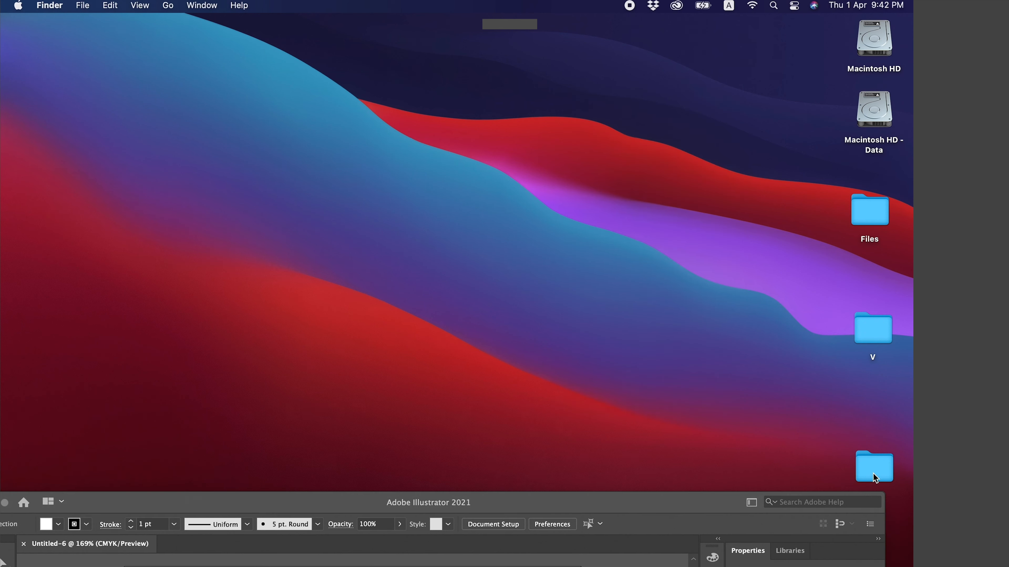
drag(872, 475, 777, 227)
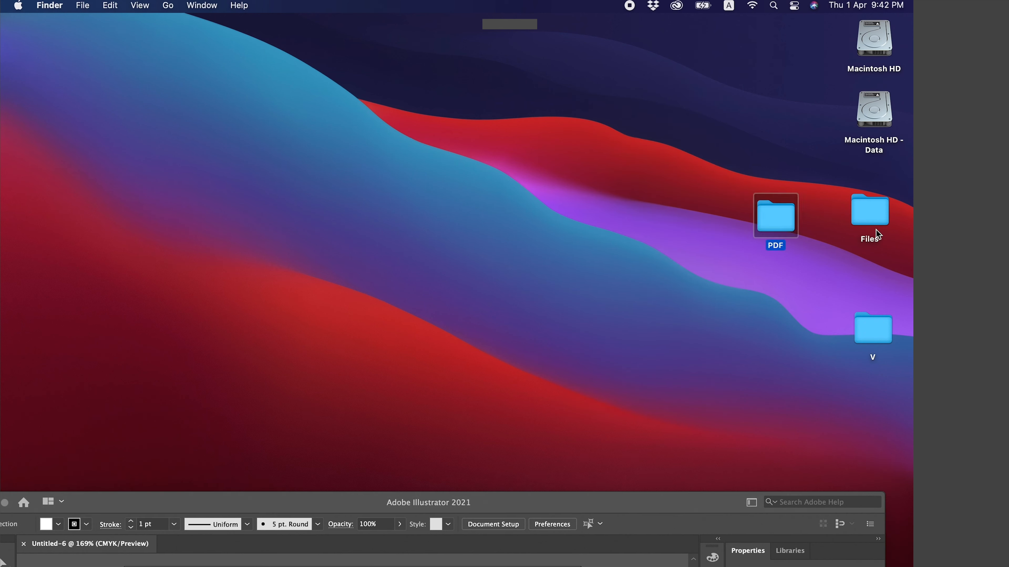
drag(876, 224, 832, 223)
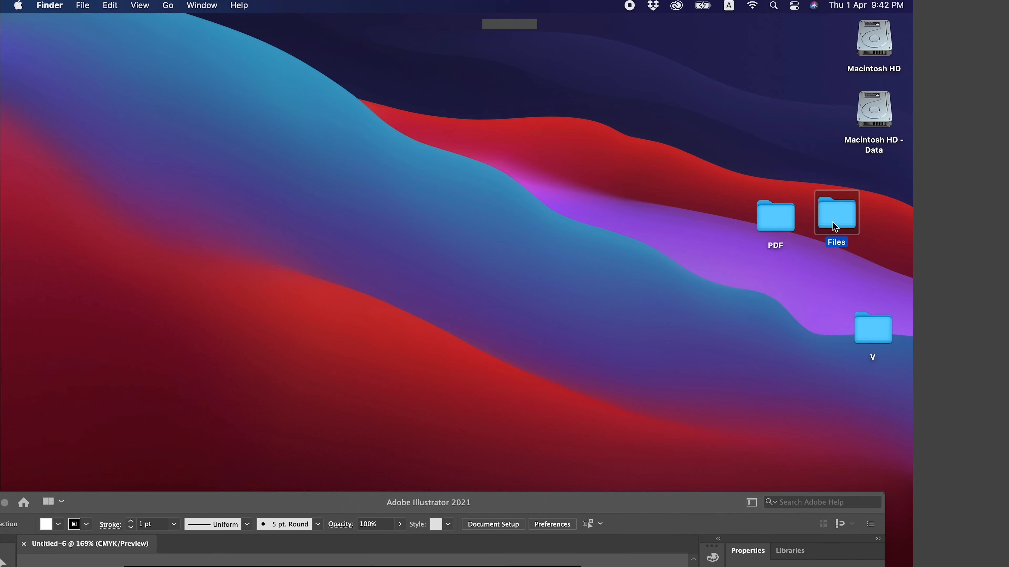
Open the Files folder to check the source AI files, then close its window
double_click(832, 222)
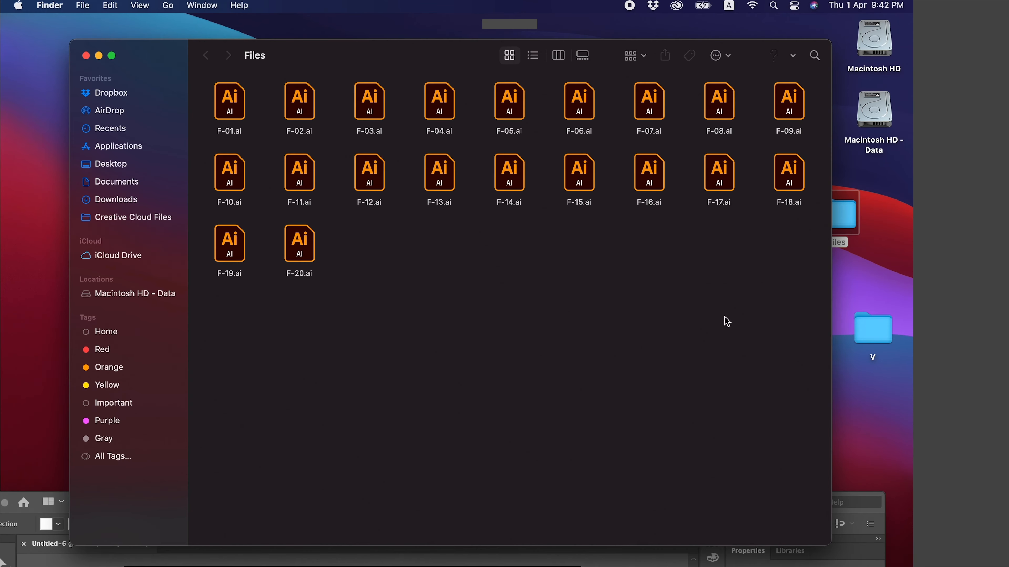
click(85, 55)
click(593, 157)
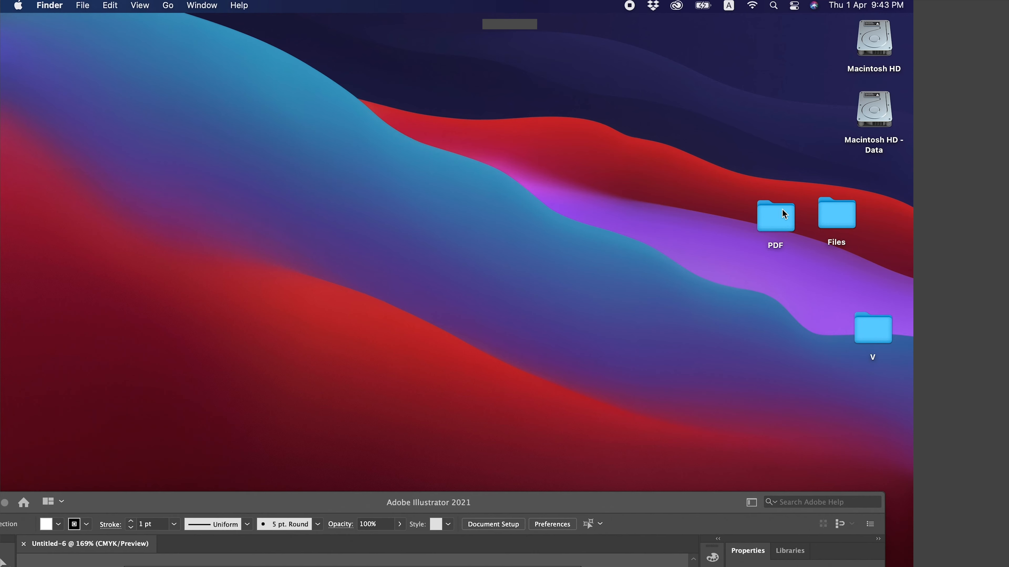
Open the PDF folder to examine the exported files and move its window up on the Desktop
click(781, 209)
click(768, 167)
double_click(769, 230)
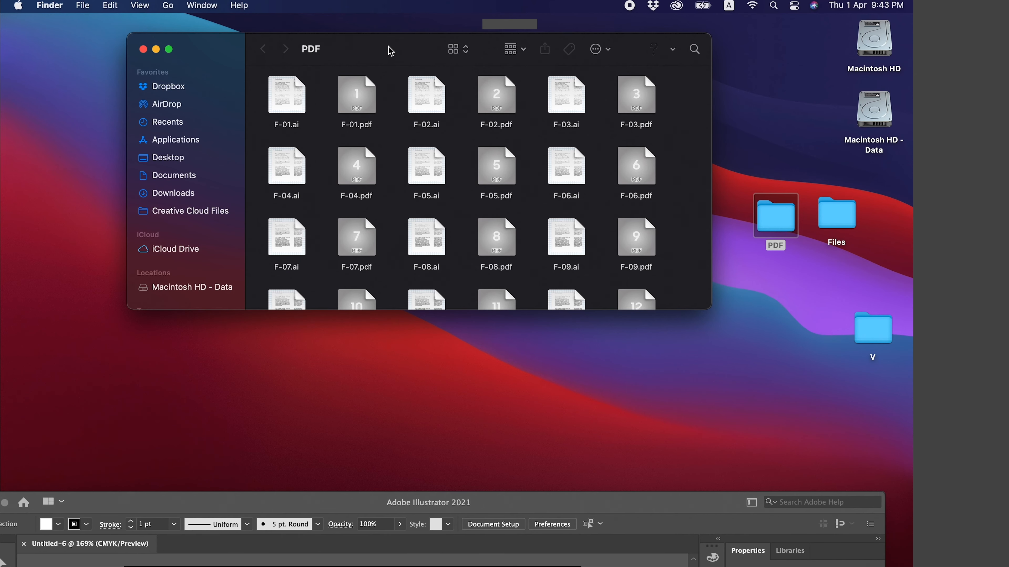
drag(394, 56, 369, 27)
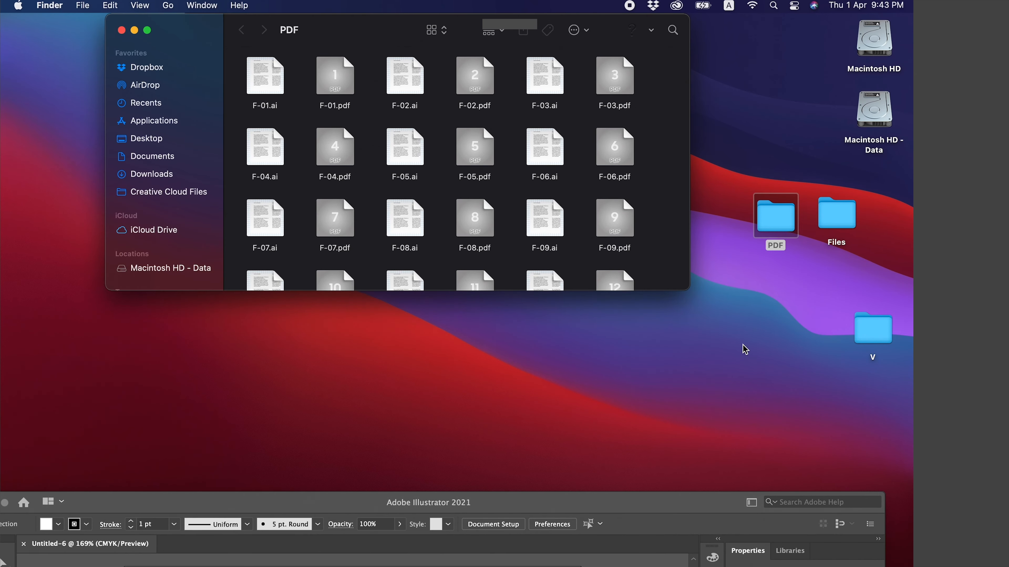
Enlarge the PDF folder window and switch its contents to list view
drag(689, 289, 733, 516)
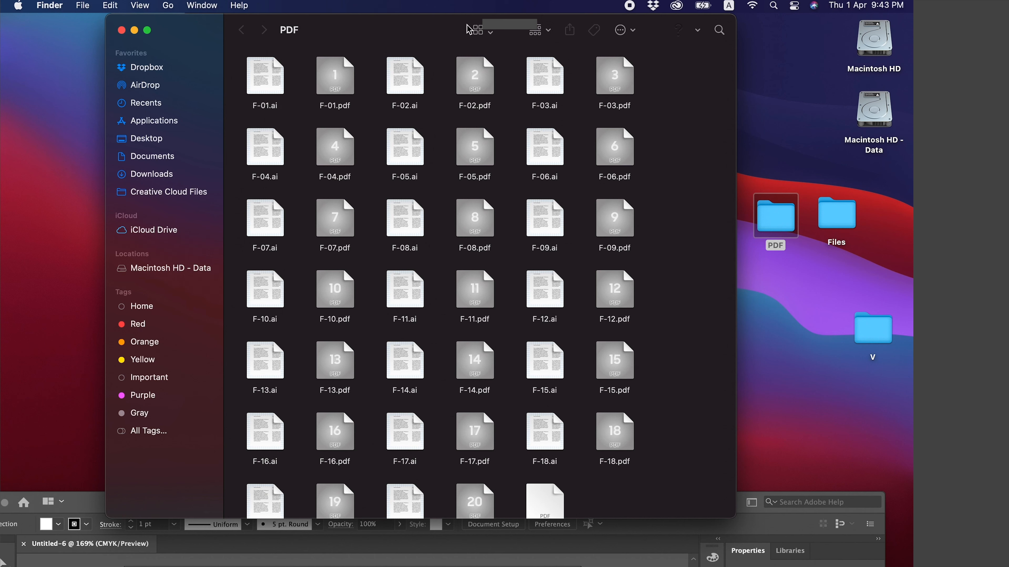
click(493, 33)
click(492, 46)
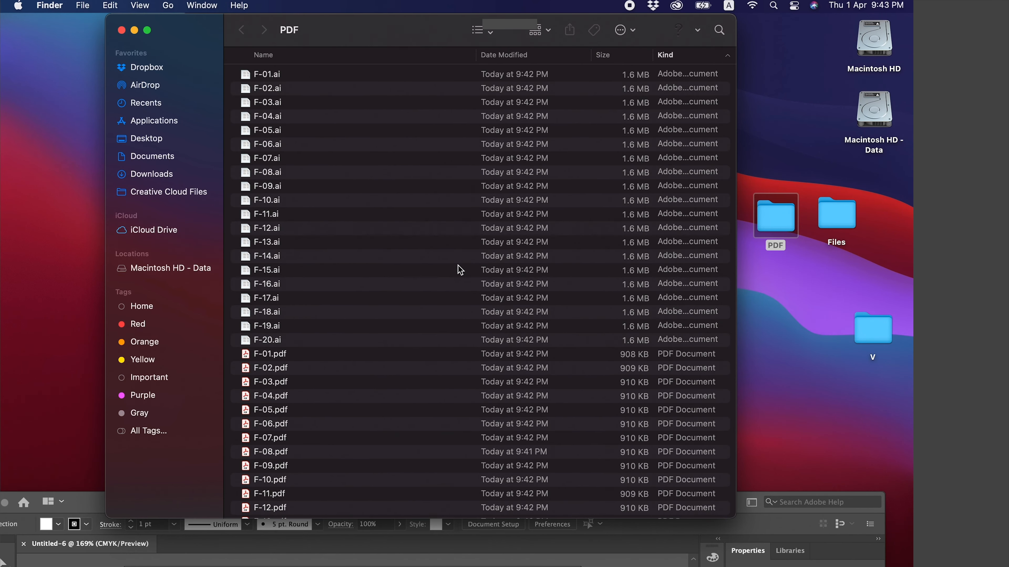
Move all the AI files, F-01.ai to F-20.ai, from the PDF folder to the Trash
click(283, 346)
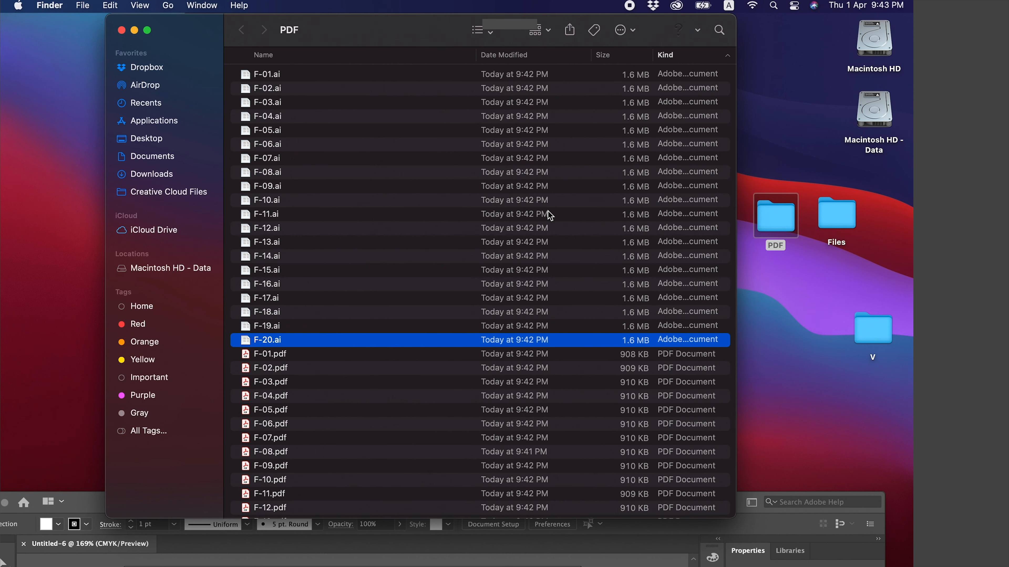
shift+click(309, 78)
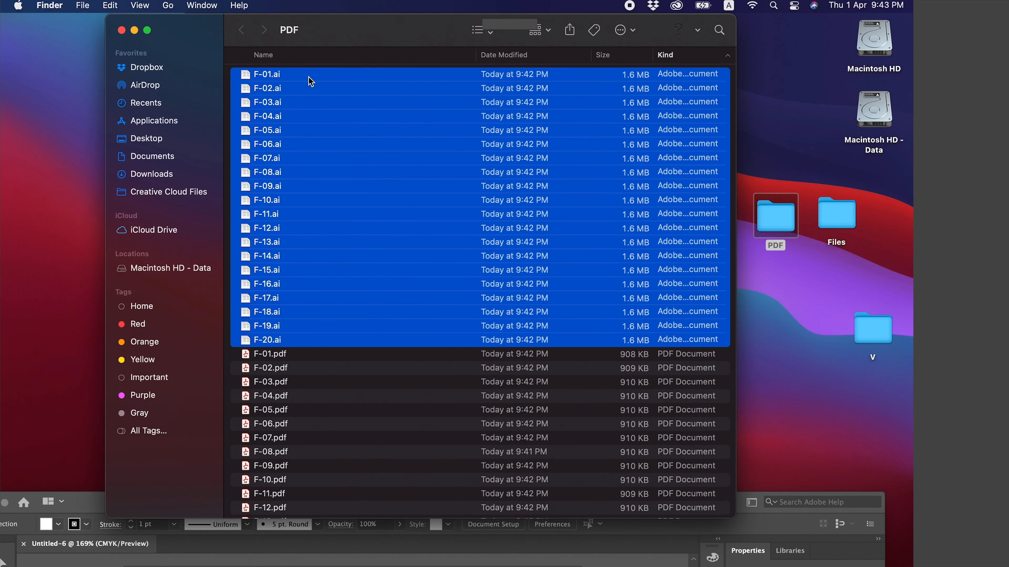
key(super+BackSpace)
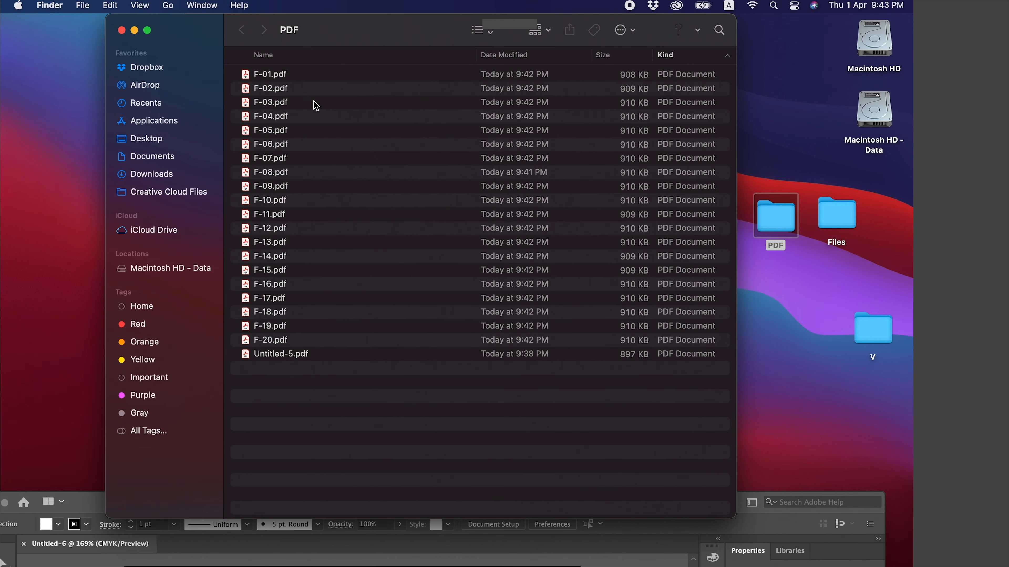
Preview the exported PDFs one after another in Quick Look from F-01.pdf to F-19.pdf, and close the preview
click(294, 340)
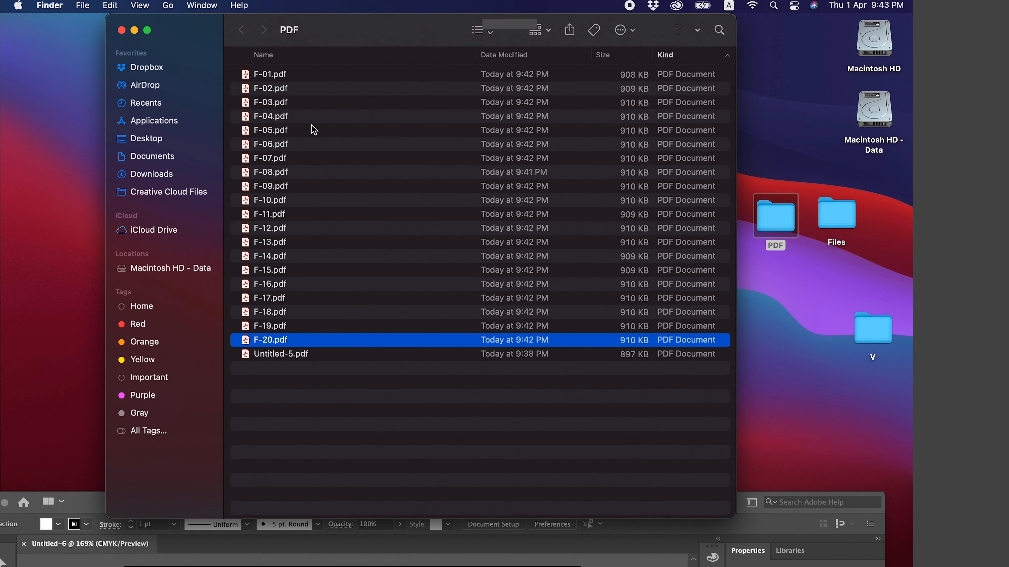
click(294, 80)
key(space)
key(Down)
key(Down)
key(Down)
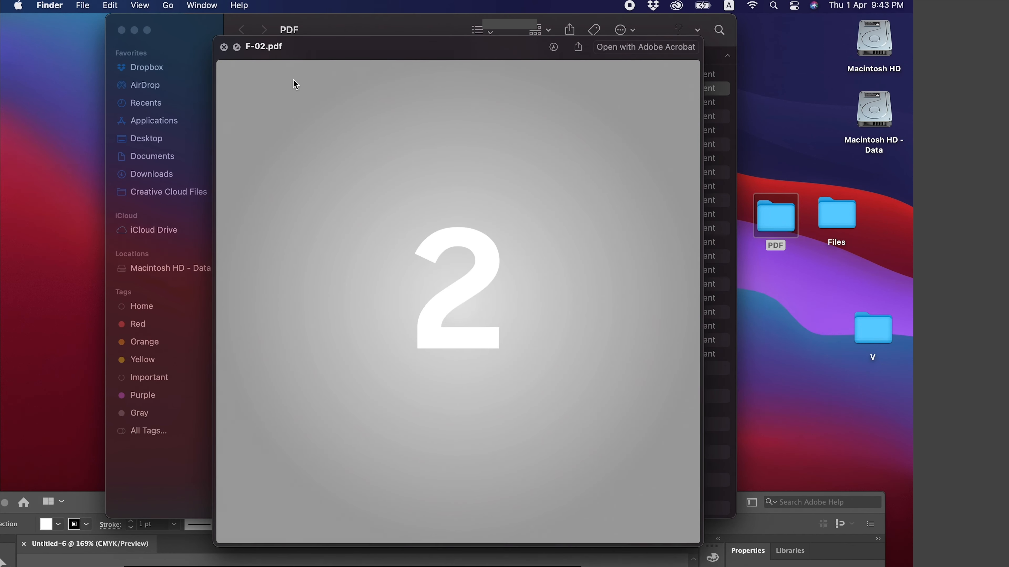
key(Down)
key(Down)
key(Down)
key(Down)
key(Down)
key(Down)
key(Down)
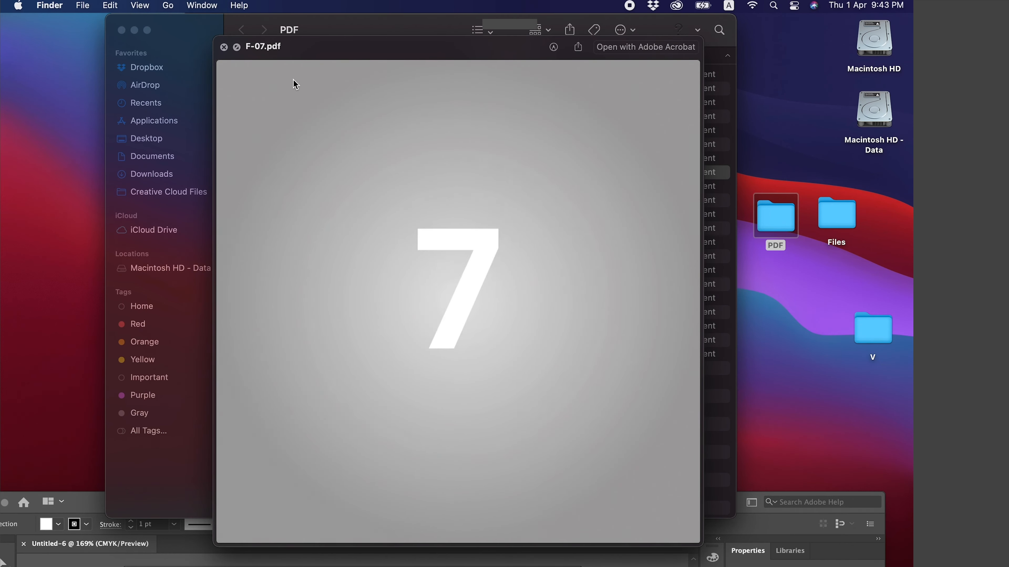
key(Down)
key(Down)
key(Down)
key(Down)
key(Down)
key(Down)
key(Down)
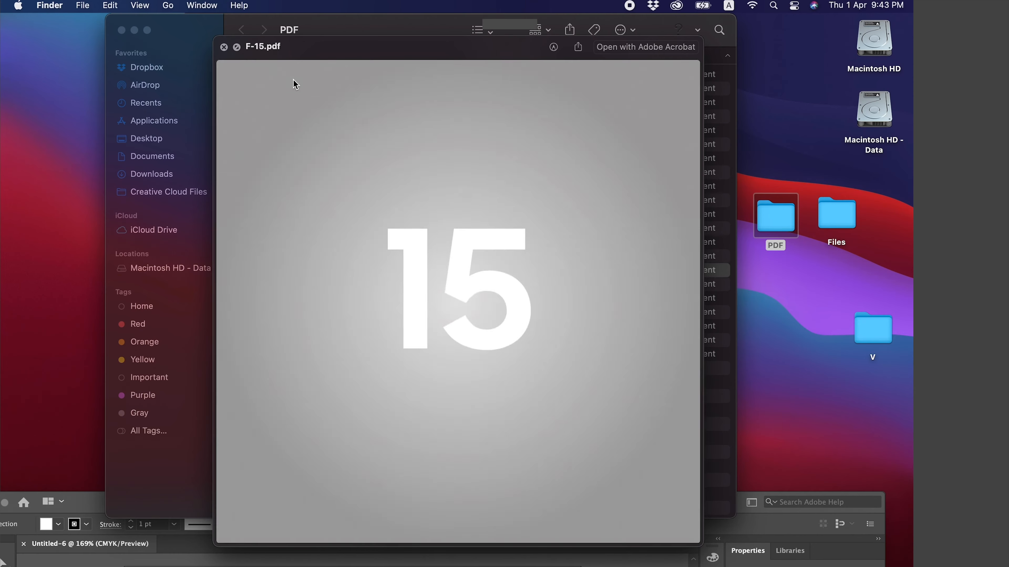
key(Down)
key(Down)
key(space)
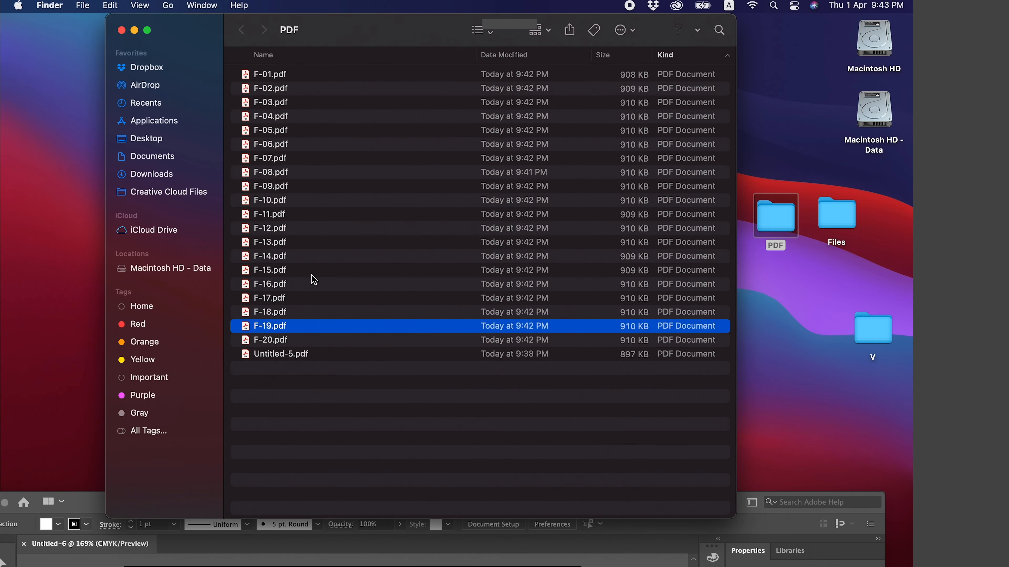
Reopen the Files folder on the Desktop to compare the source AI files with the exported PDFs, and close its window
click(857, 275)
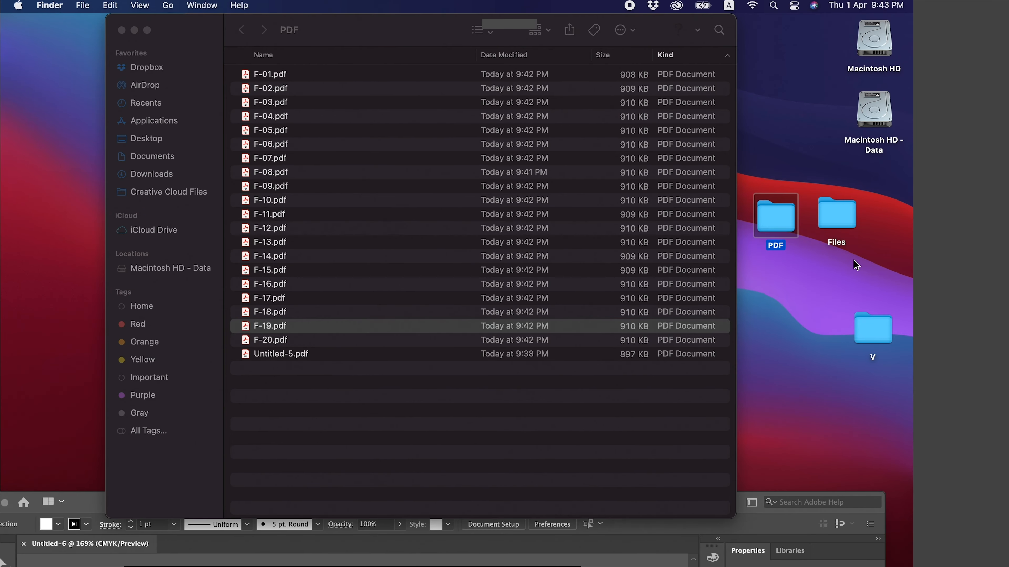
click(854, 260)
double_click(846, 228)
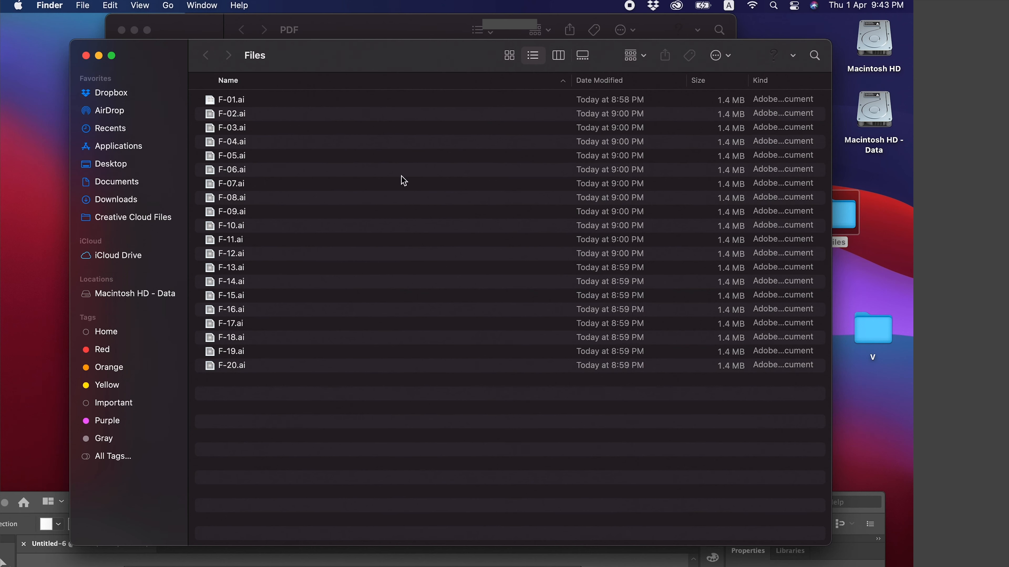
click(85, 56)
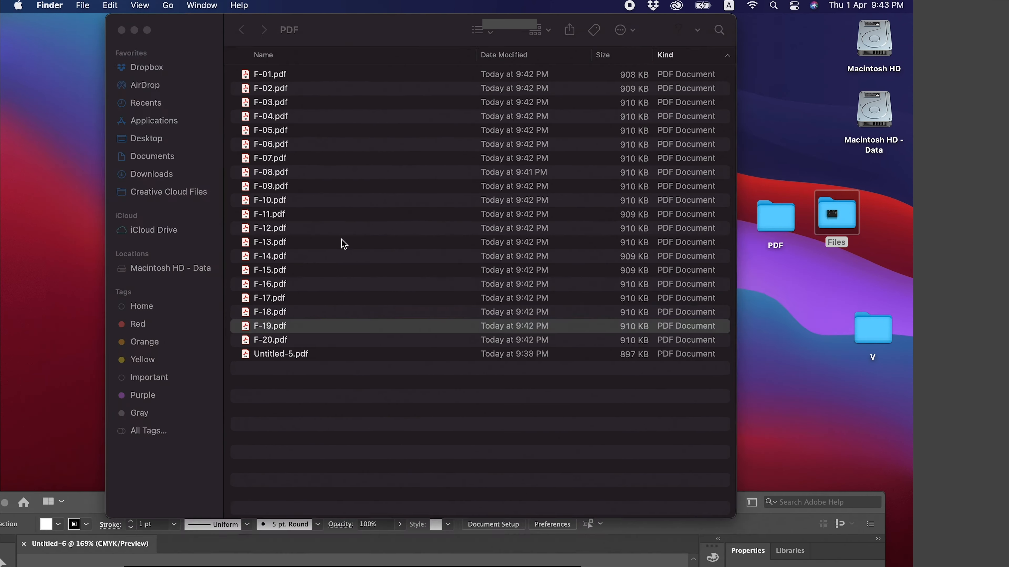
Move Untitled-5.pdf from the PDF folder to the Trash, and briefly select all the remaining PDFs to review them
click(364, 412)
click(322, 360)
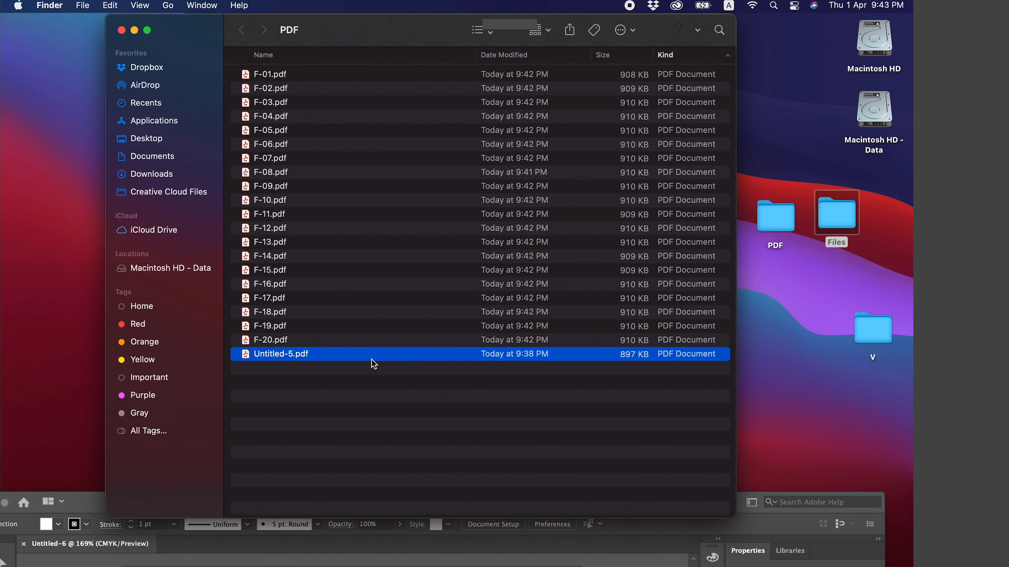
key(super+BackSpace)
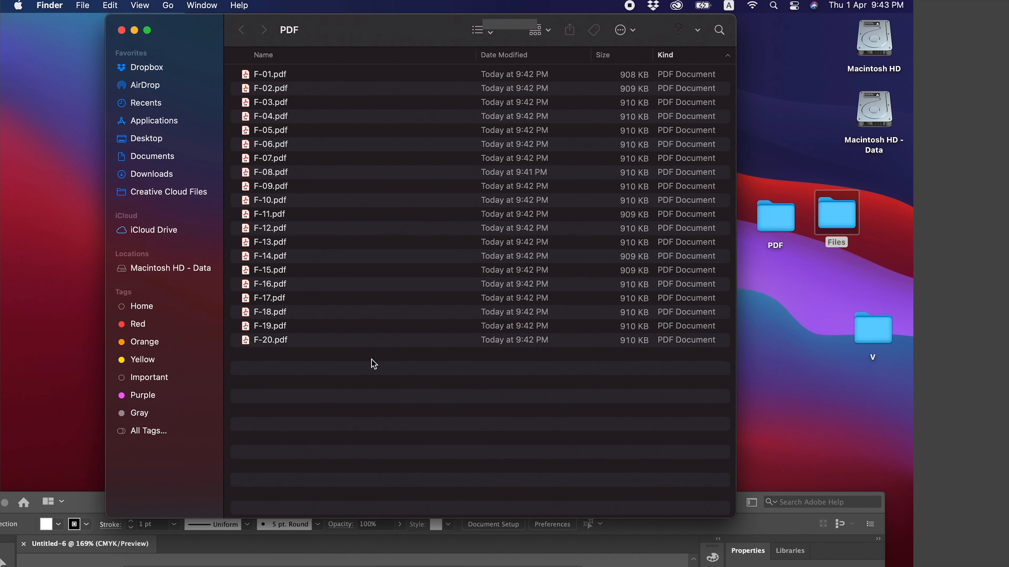
key(super+a)
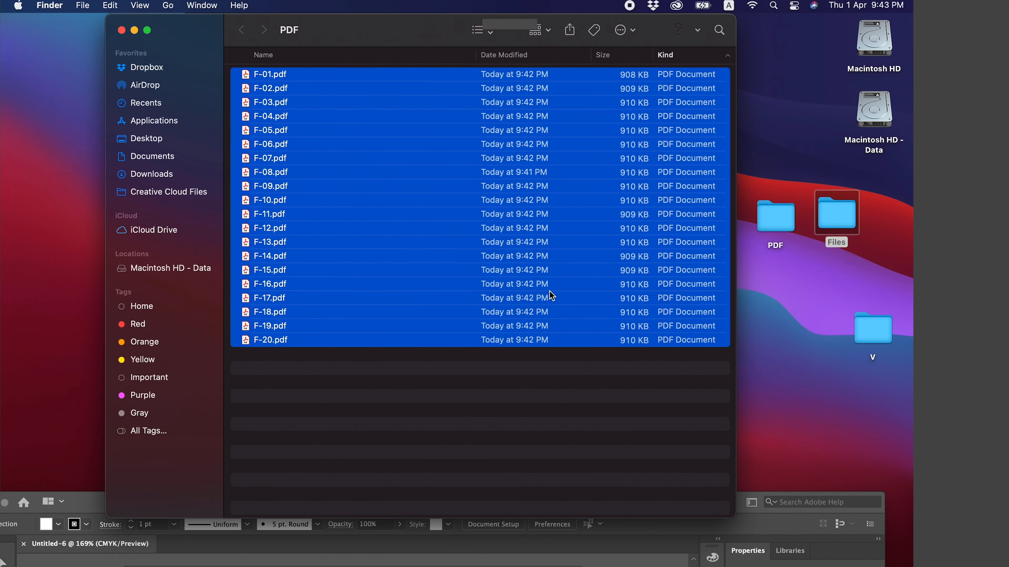
click(623, 381)
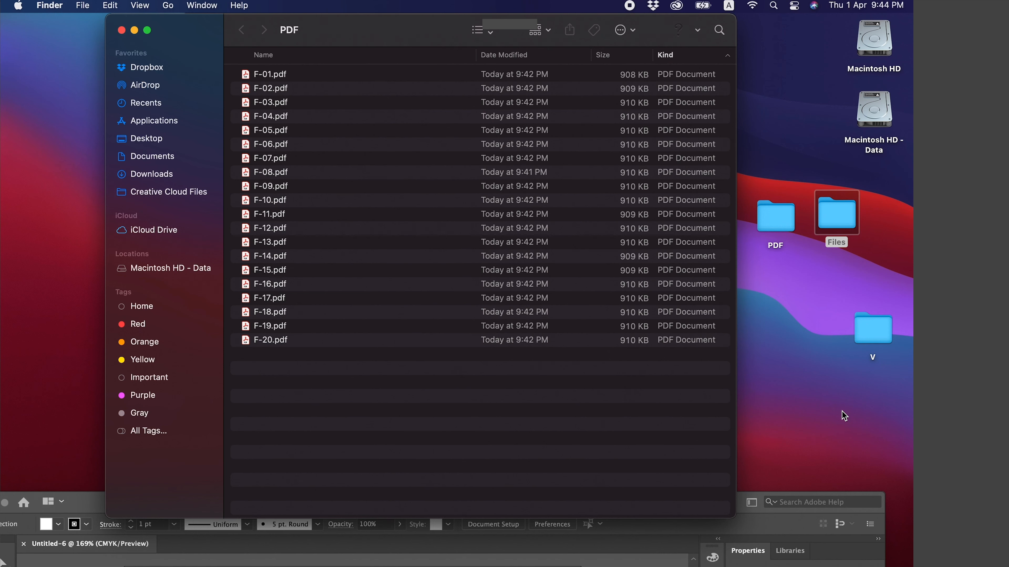